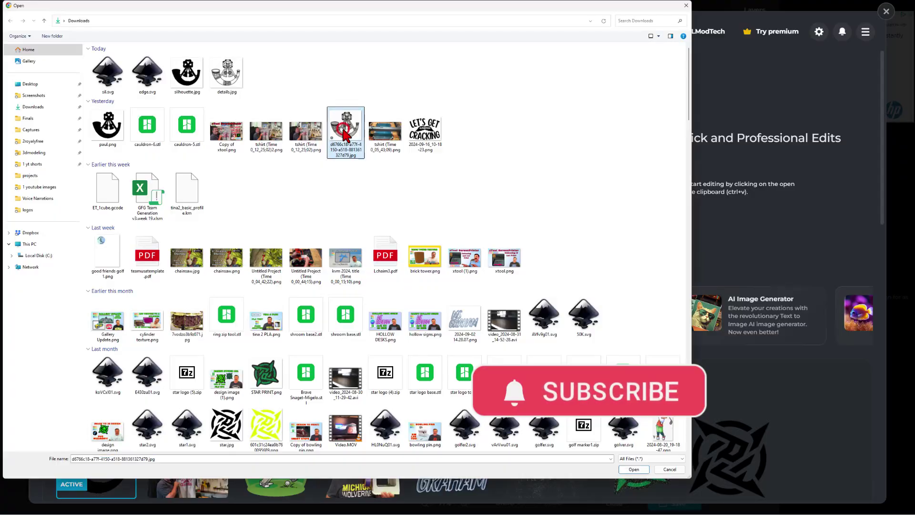
Open the horn-and-ribbon JPG from the Downloads folder and duplicate its Background layer.
left_click(424, 281)
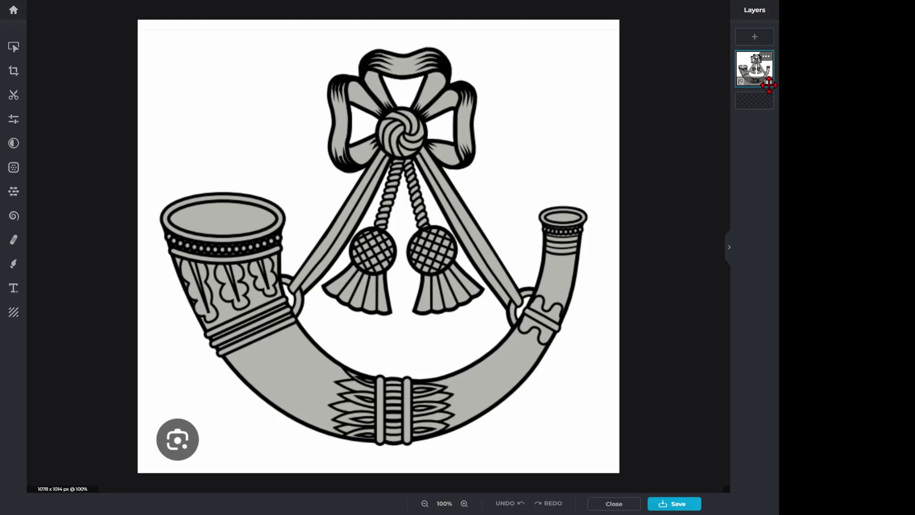
left_click(766, 57)
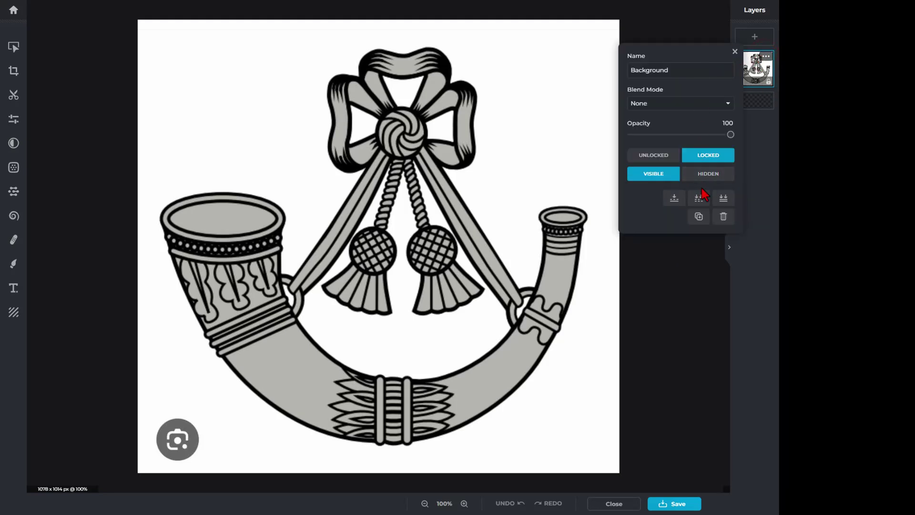
left_click(699, 217)
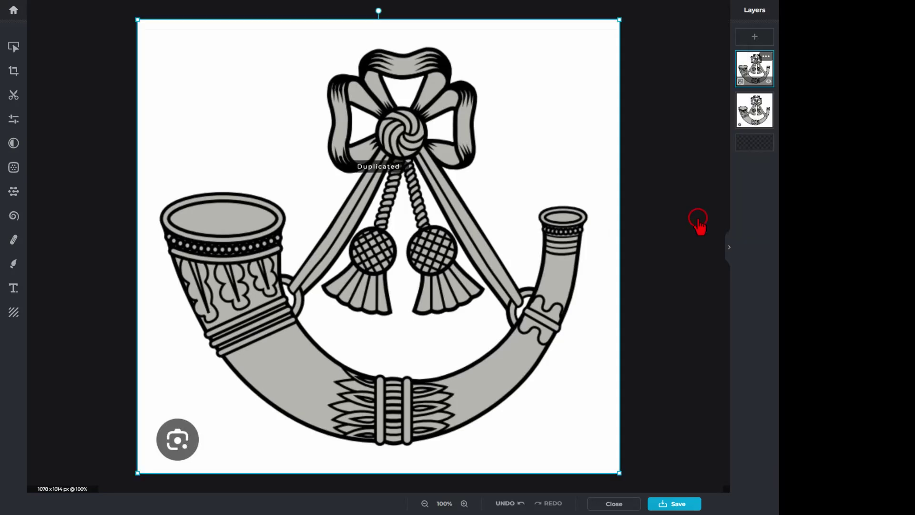
Hide the original Background layer and select its copy for editing.
left_click(767, 112)
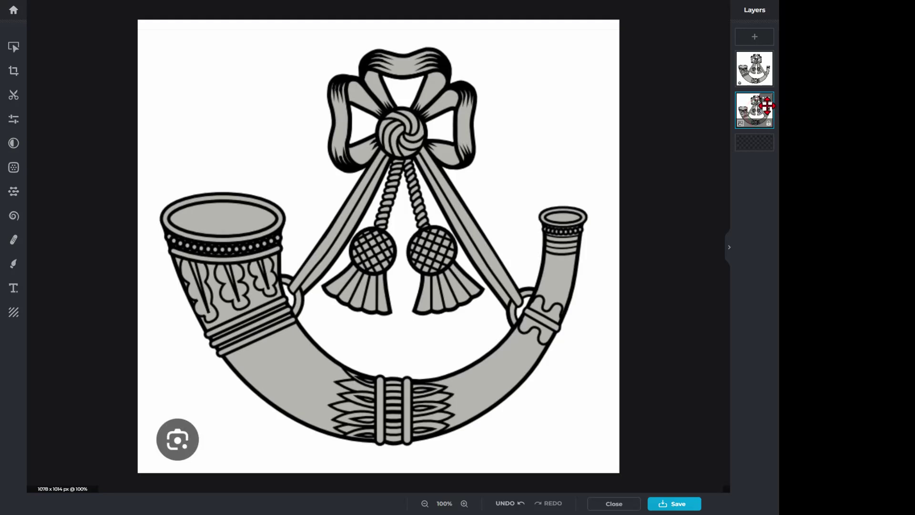
left_click(766, 98)
left_click(714, 215)
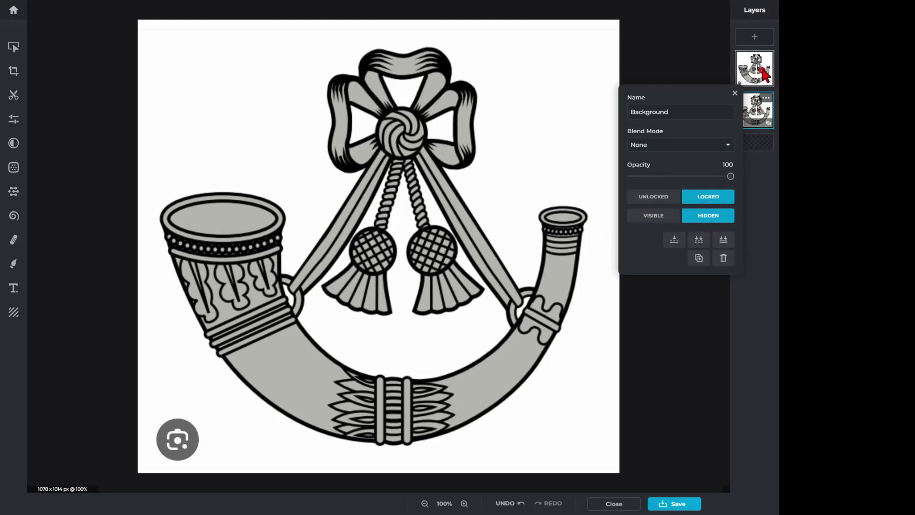
left_click(734, 93)
left_click(754, 69)
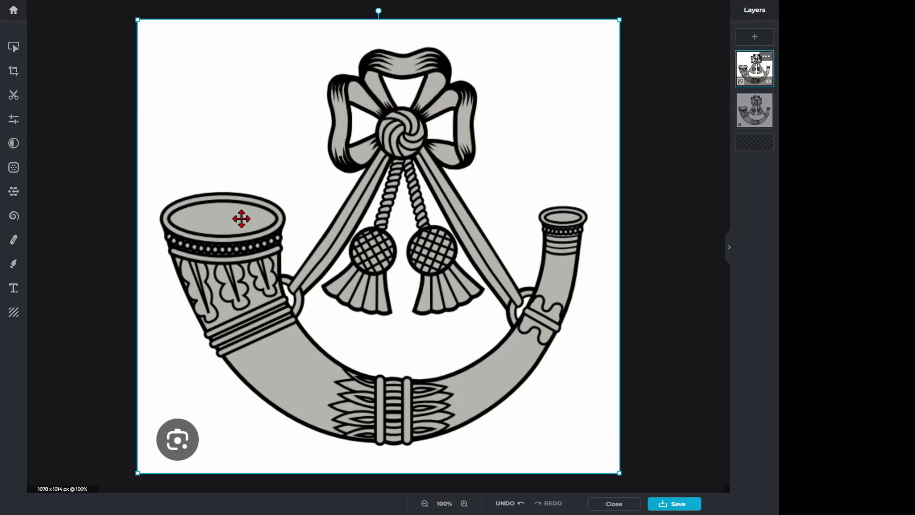
Remove the white background from the Background Copy layer with Magic Cutout at tolerance 41 and no softness.
left_click(135, 259)
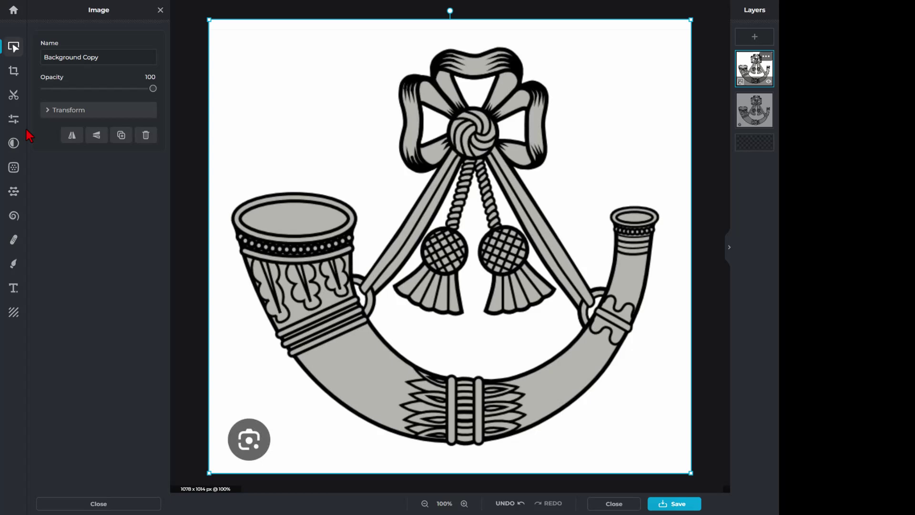
left_click(14, 96)
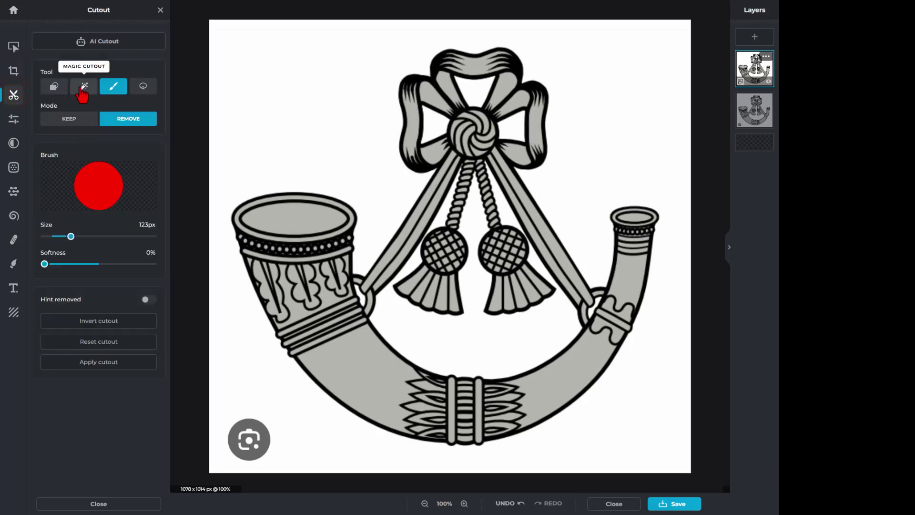
left_click(83, 86)
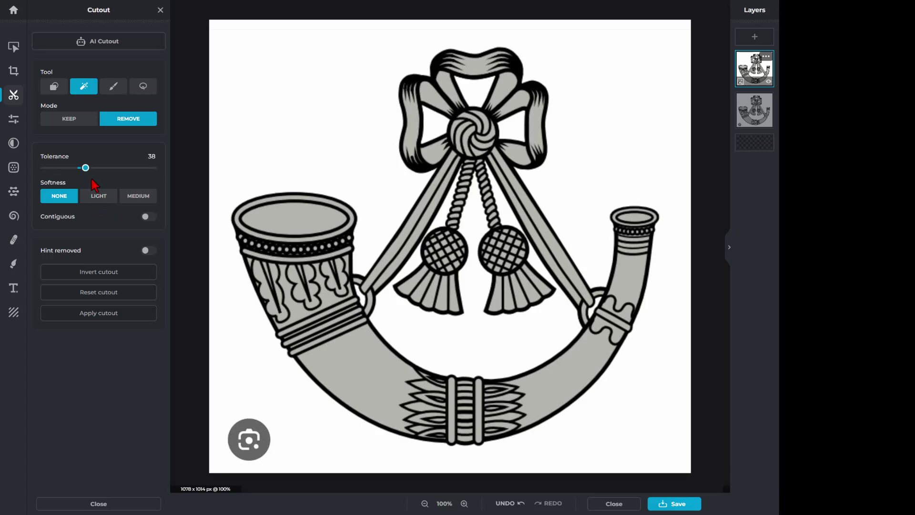
left_click_drag(87, 170, 90, 171)
left_click(236, 165)
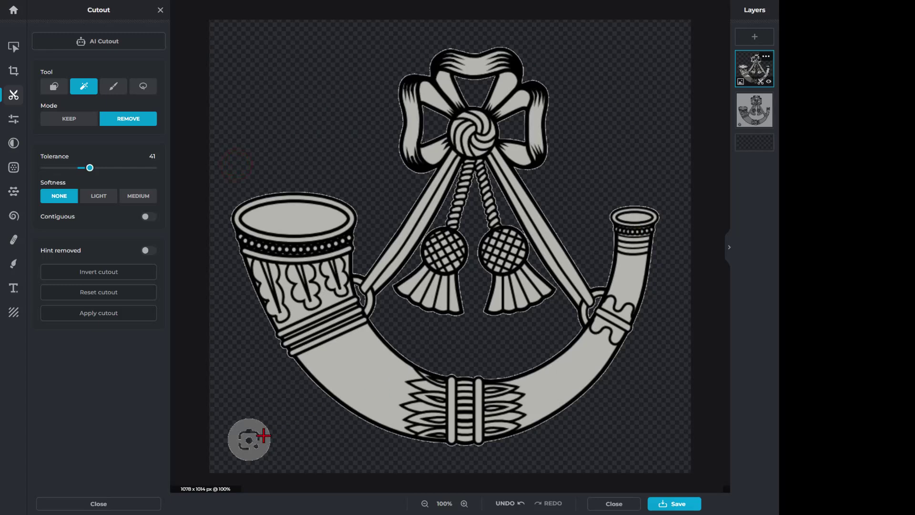
Cut out the round camera badge near the image's lower-left corner with a 137 px removal brush.
left_click(115, 87)
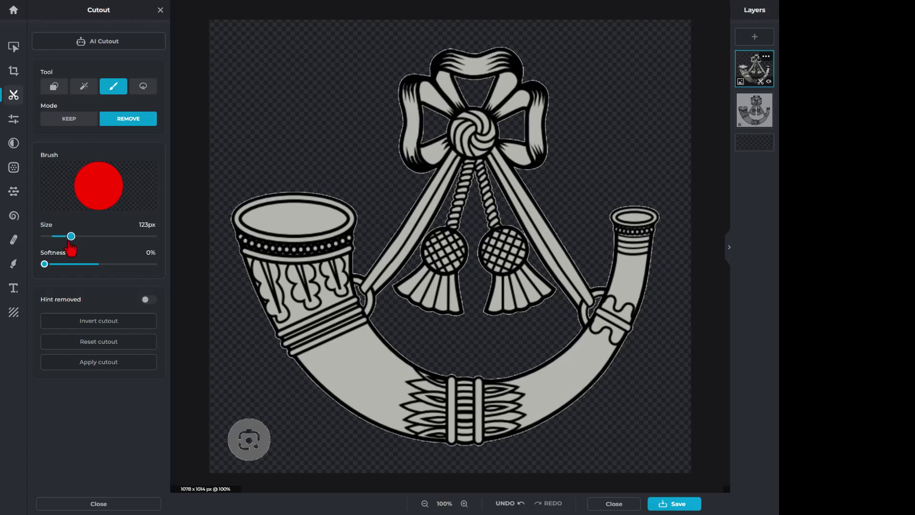
left_click_drag(70, 239, 74, 240)
left_click(219, 418)
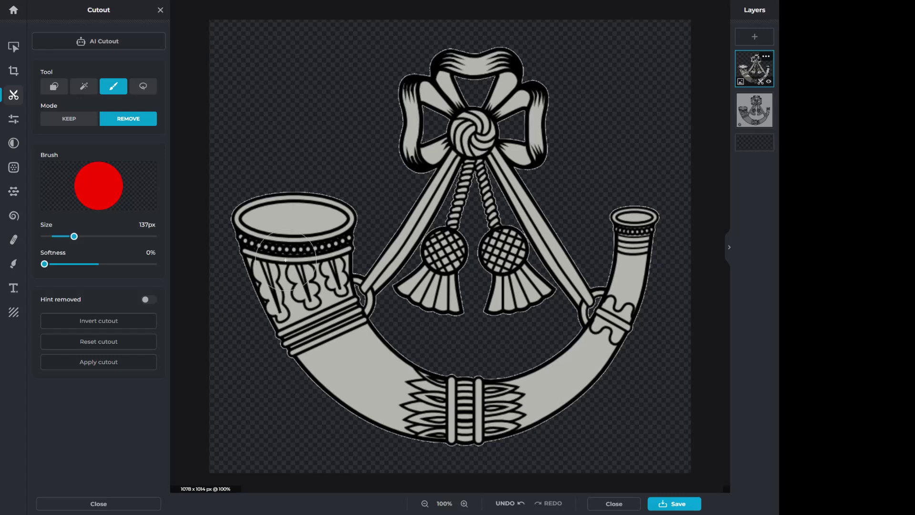
Fill the horn's grey areas with white (#FFFFFF) using the Fill tool at tolerance 56, non-contiguous.
left_click(13, 266)
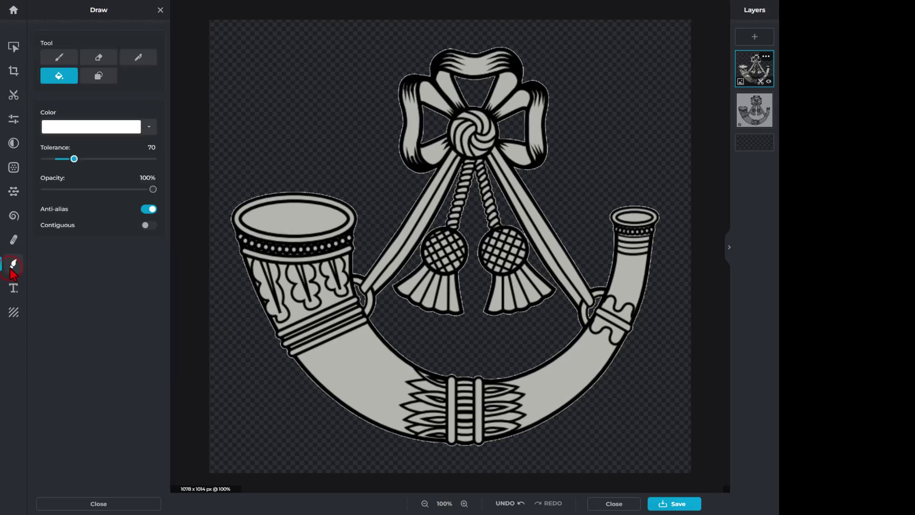
left_click(55, 75)
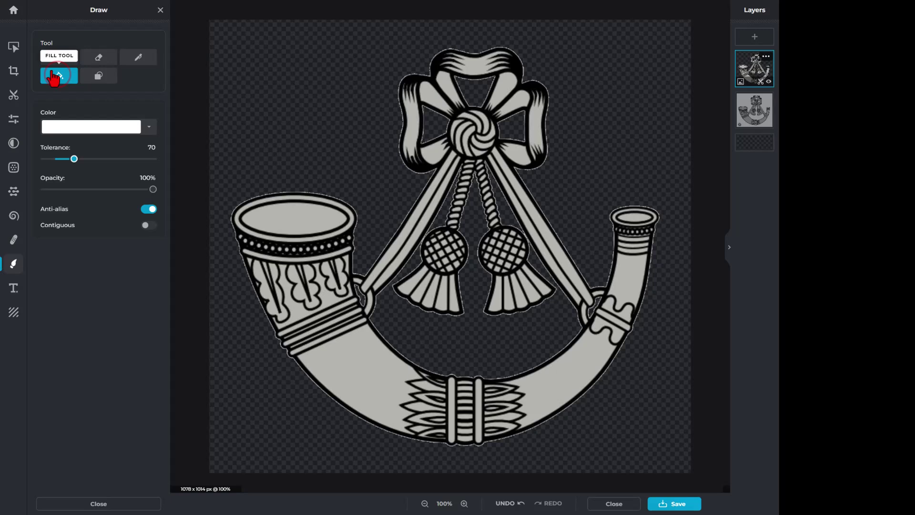
left_click(149, 127)
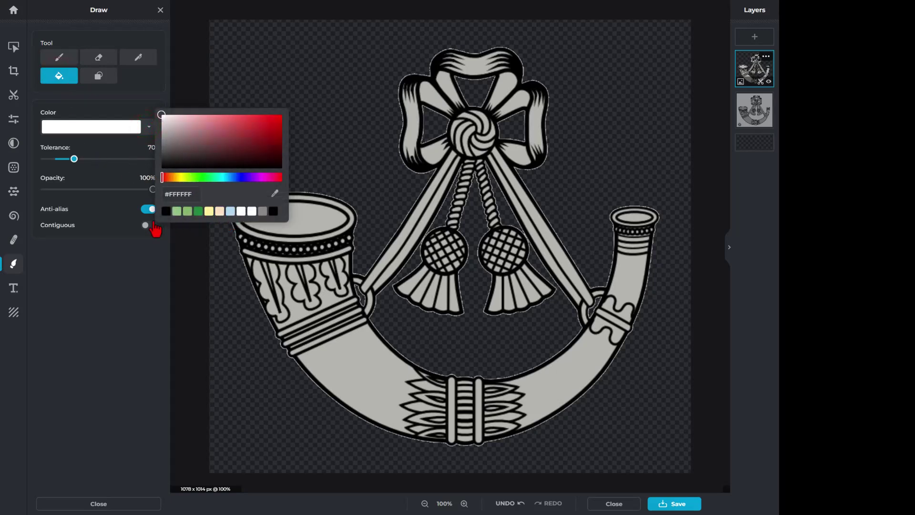
left_click(151, 230)
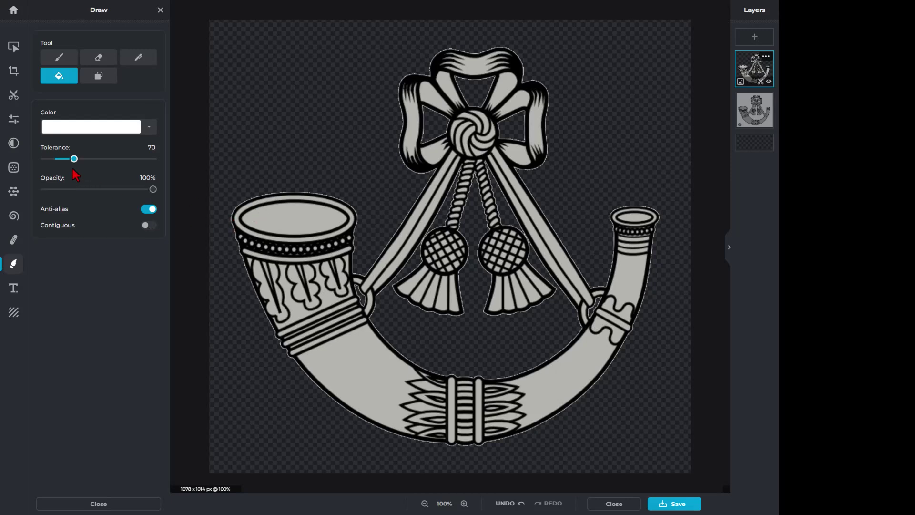
left_click_drag(74, 160, 70, 159)
left_click(294, 225)
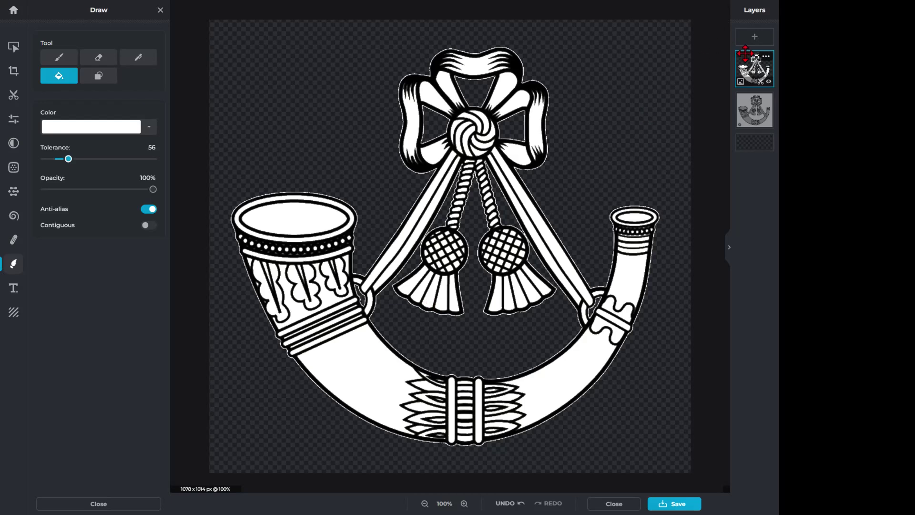
Duplicate the white-filled horn layer, hide the lower of the two, and keep the upper copy selected.
left_click(766, 57)
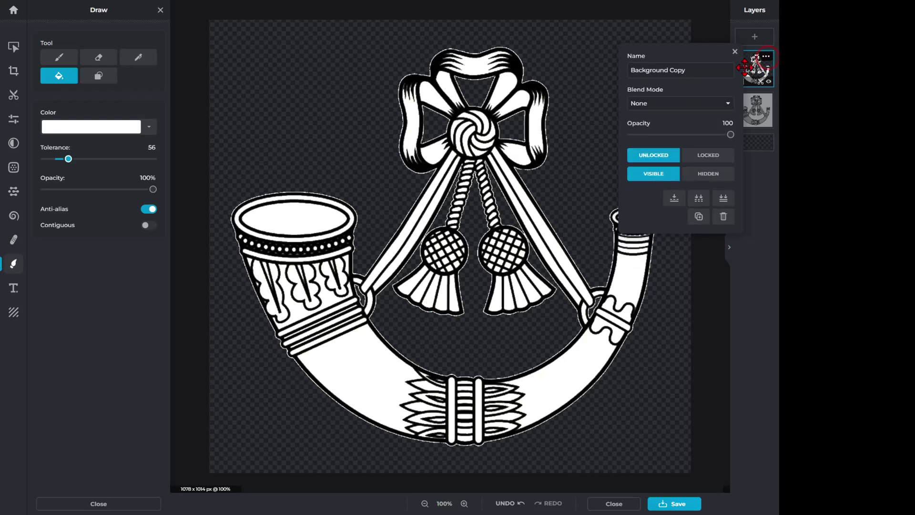
left_click(699, 218)
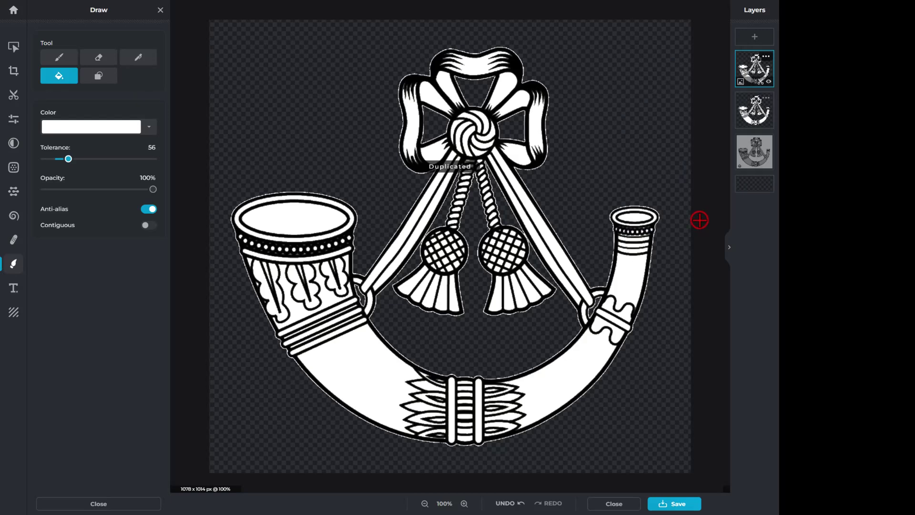
left_click(769, 124)
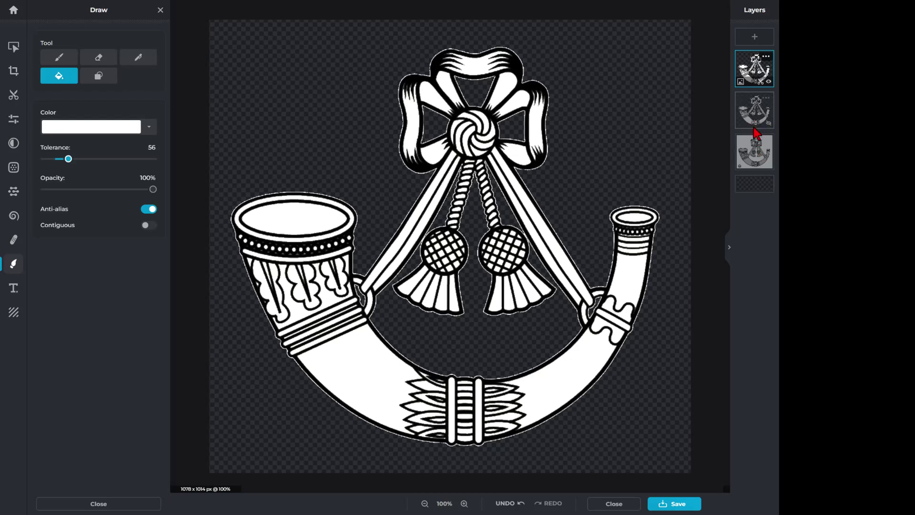
left_click(753, 67)
Sample black (#000000) from the ribbon and fill the horn's white areas with it at tolerance 60.
left_click(149, 127)
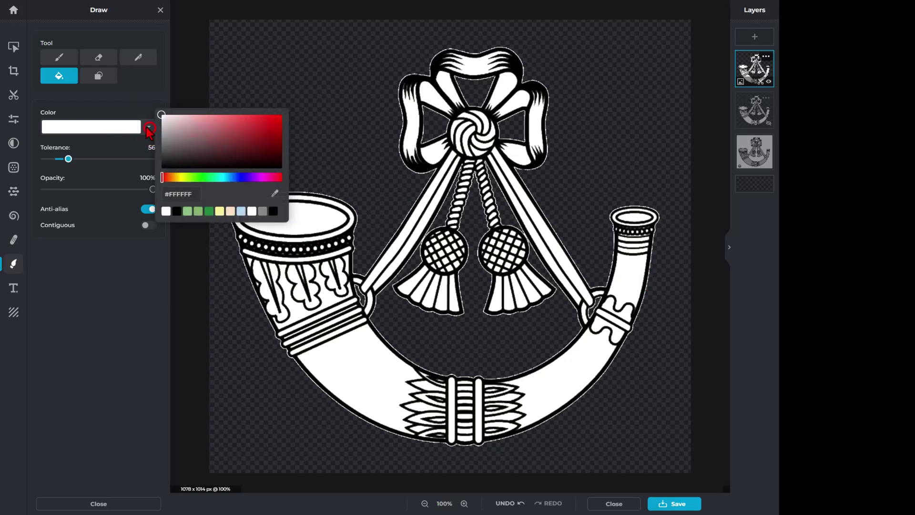
left_click(275, 194)
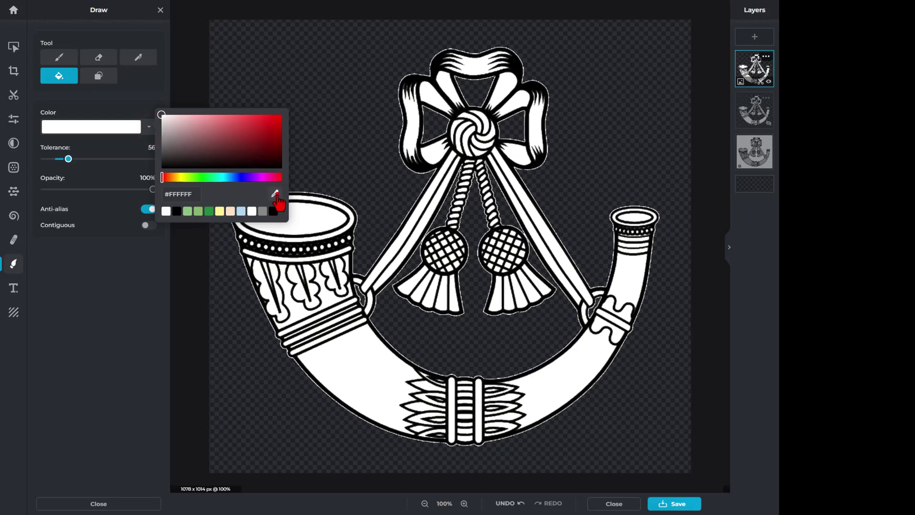
left_click(422, 169)
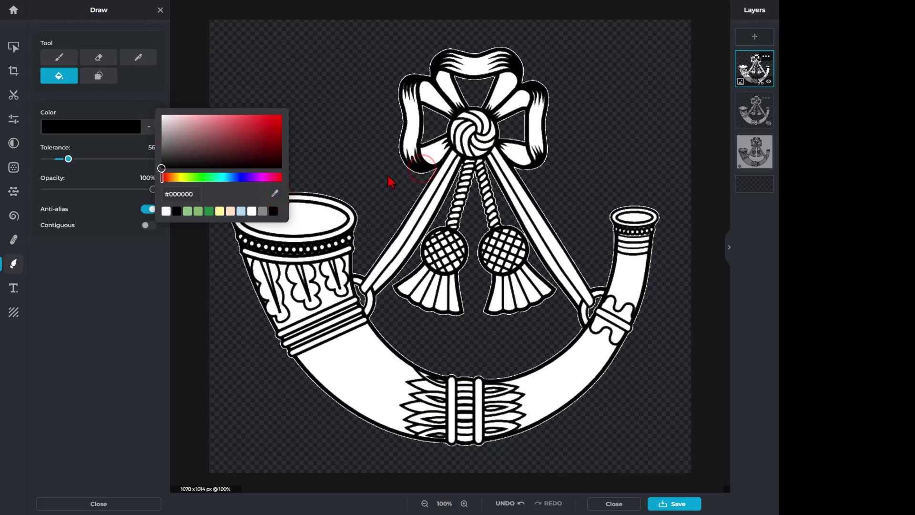
left_click(139, 285)
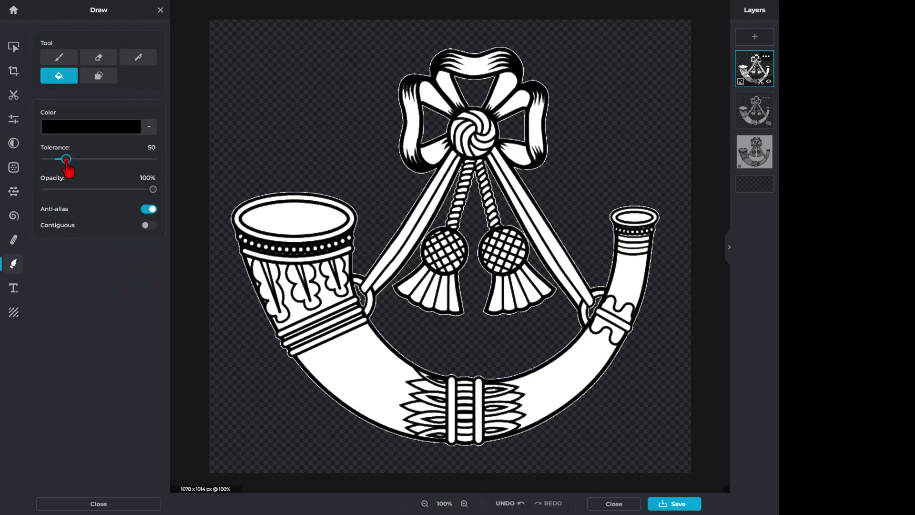
left_click_drag(66, 160, 70, 159)
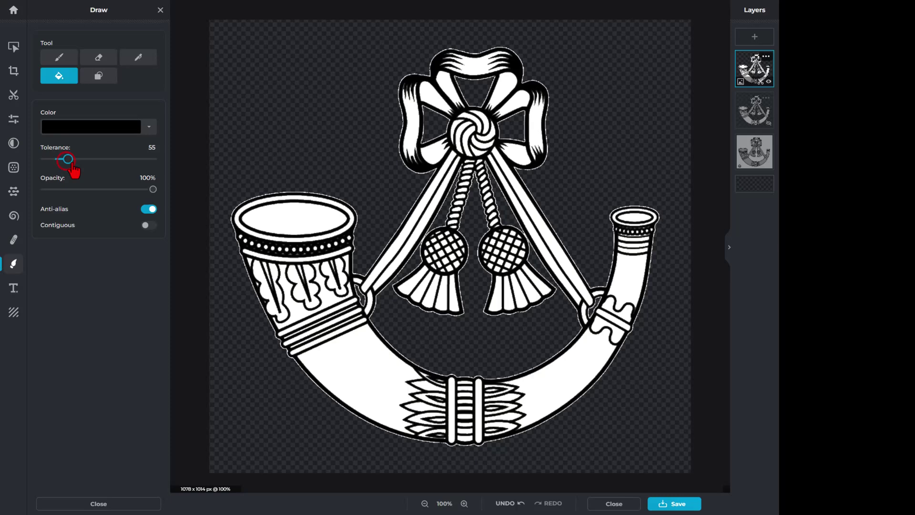
left_click(267, 220)
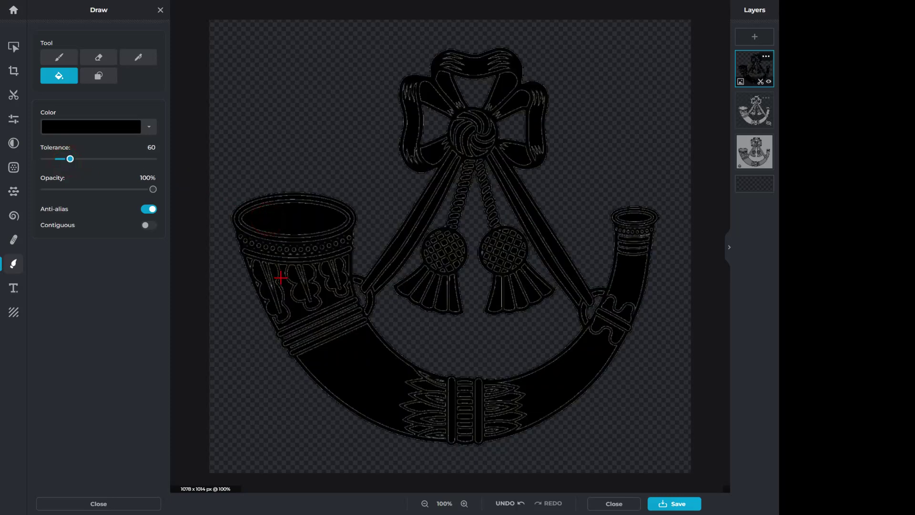
Fill the leftover light edge lines and stray pixels with black to make the horn a solid silhouette.
scroll(281, 278, "up", 6)
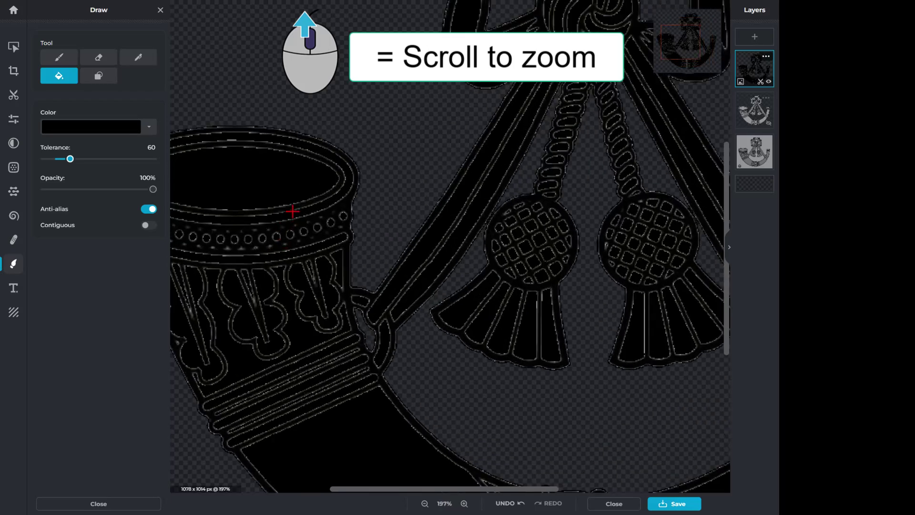
scroll(291, 211, "up", 3)
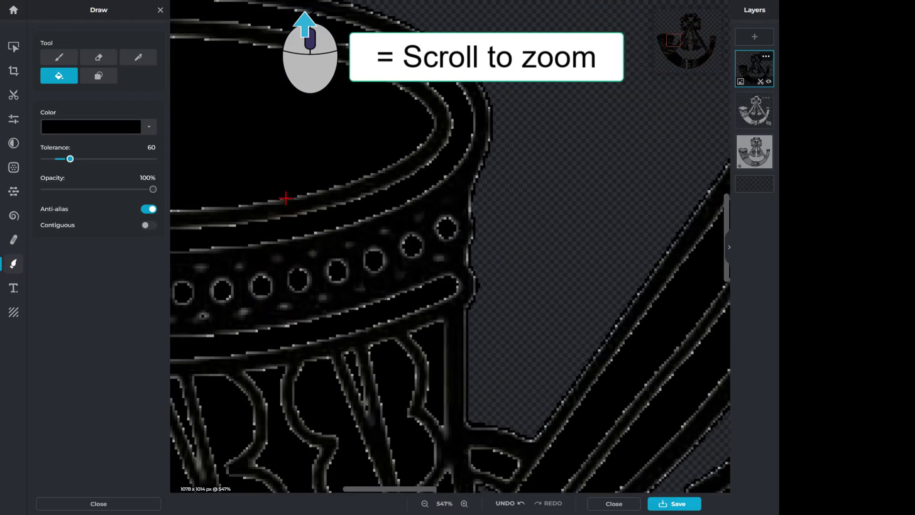
left_click(286, 198)
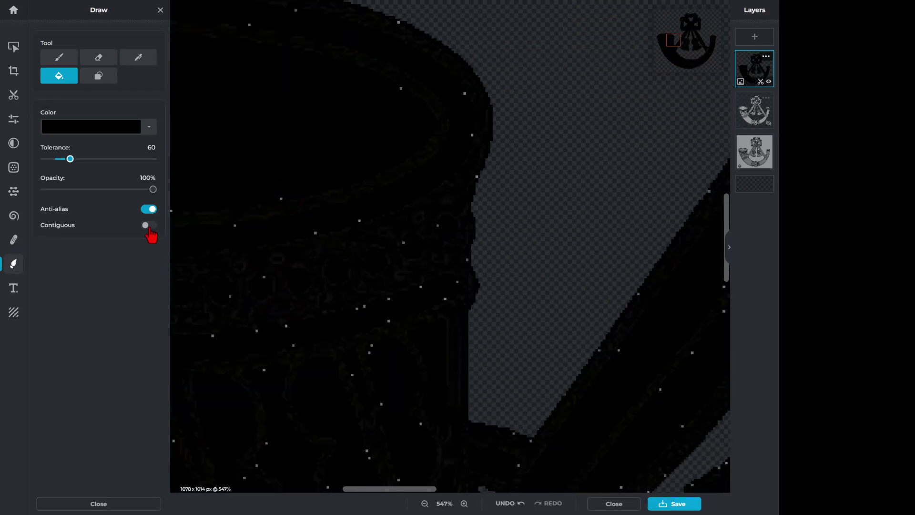
left_click(267, 219)
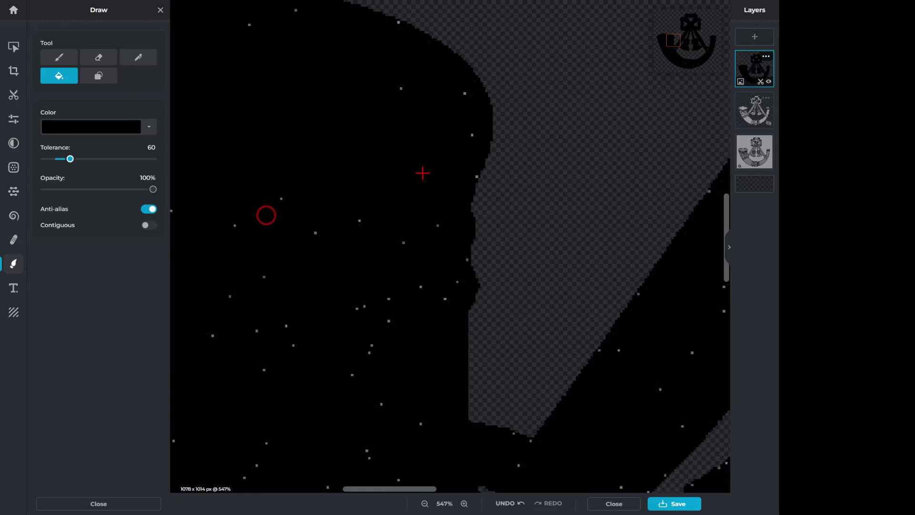
left_click(473, 135)
left_click(466, 92)
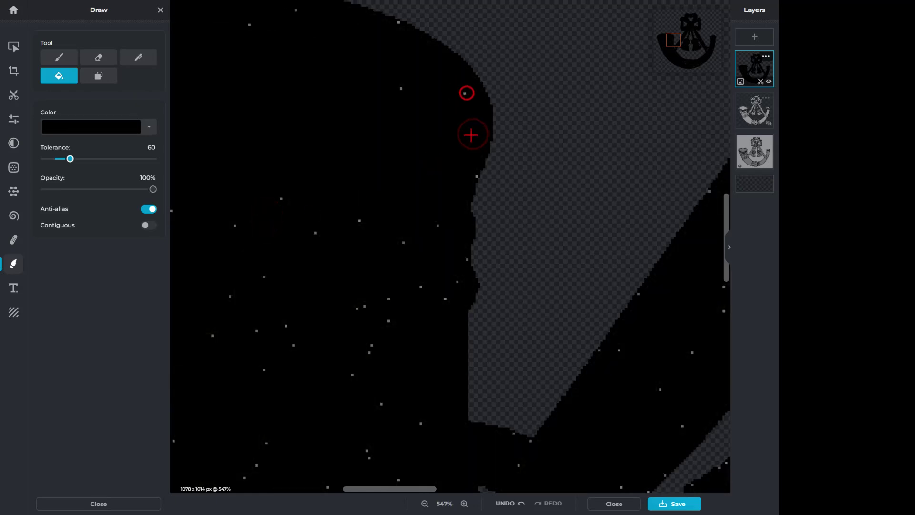
left_click(474, 135)
scroll(451, 175, "down", 5)
scroll(441, 191, "down", 10)
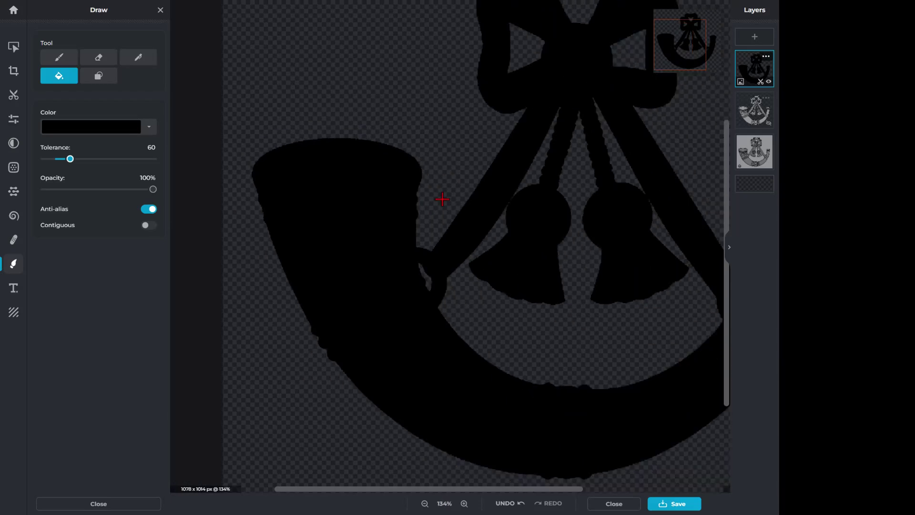
scroll(442, 200, "up", 1)
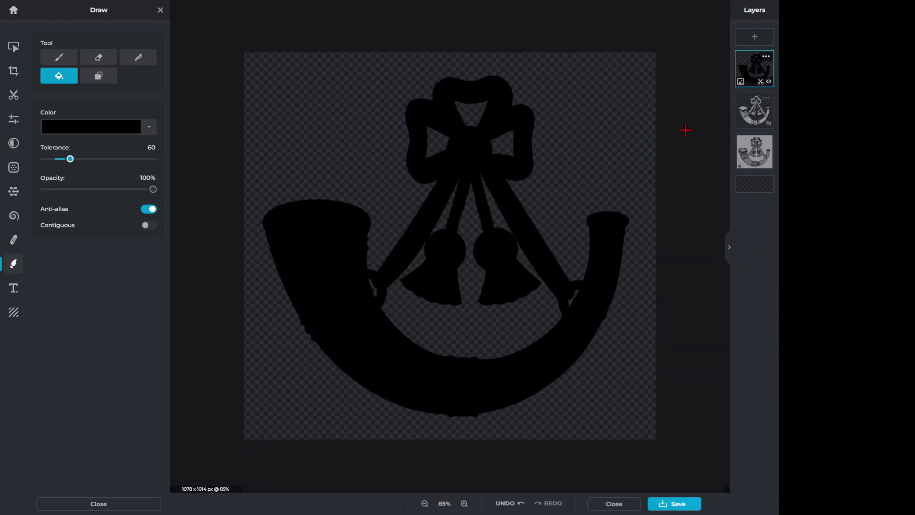
Make the white-filled detail layer visible and hide the black silhouette layer above it.
left_click(767, 122)
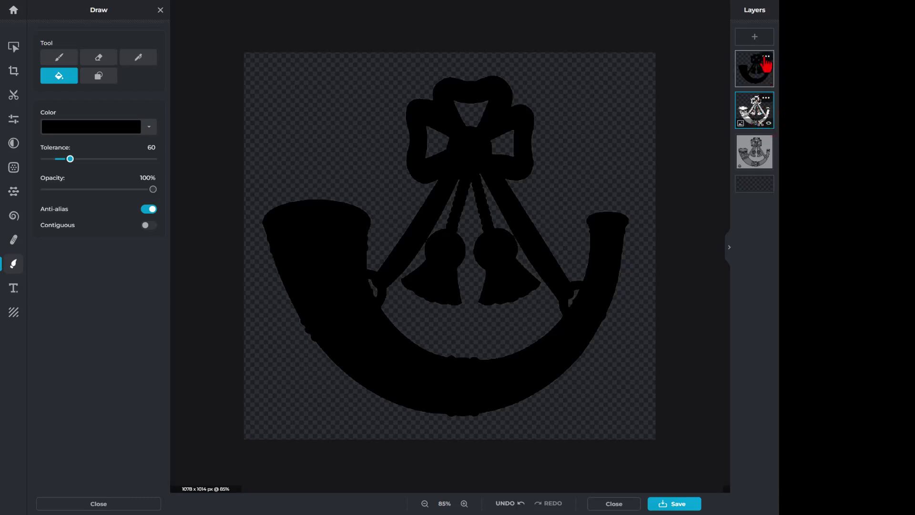
left_click(769, 79)
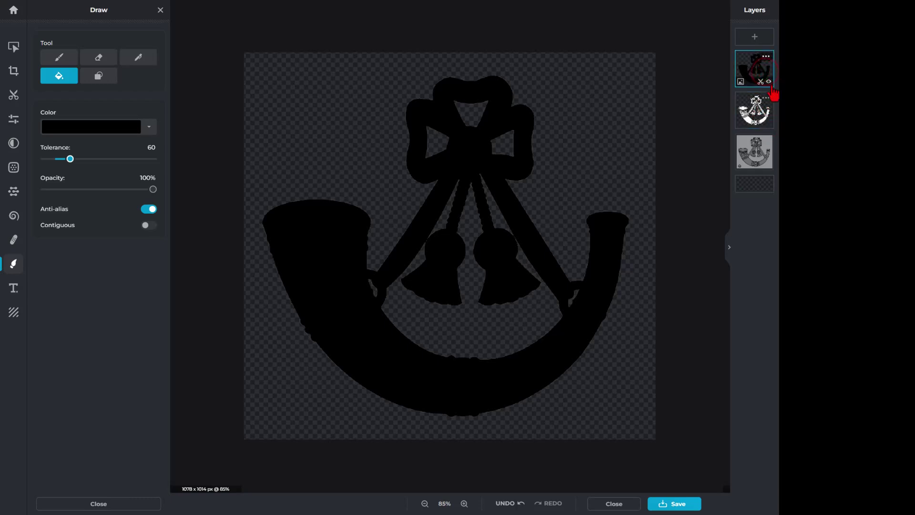
left_click(769, 82)
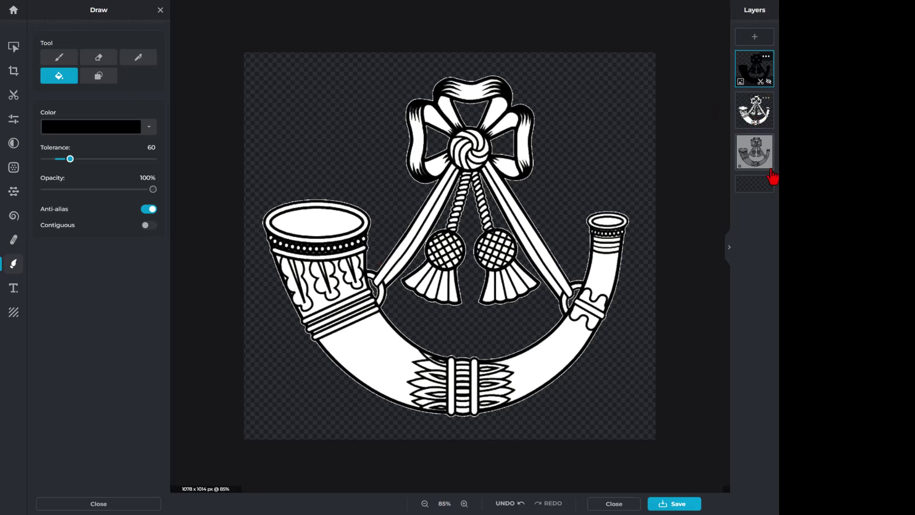
Save the detail version as a high-quality JPG at 90% named details2.jpg in Downloads, and dismiss the save notice.
left_click(682, 503)
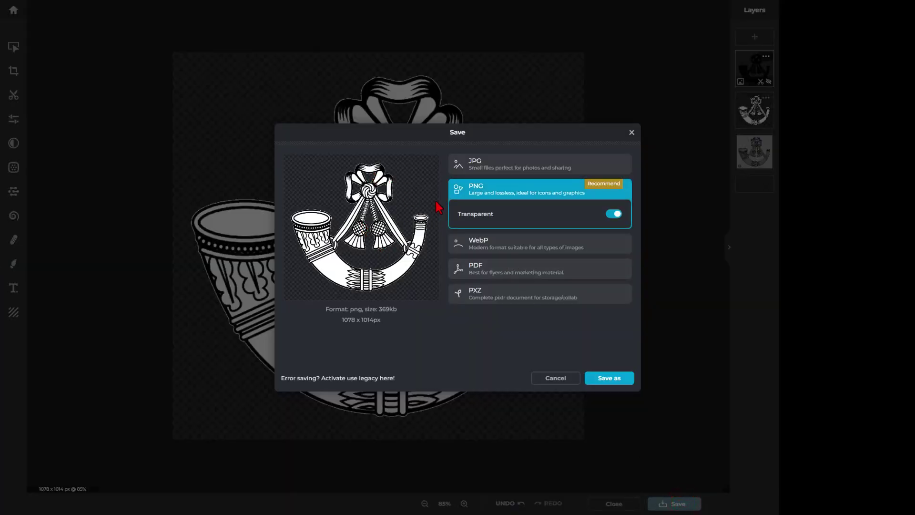
left_click(486, 163)
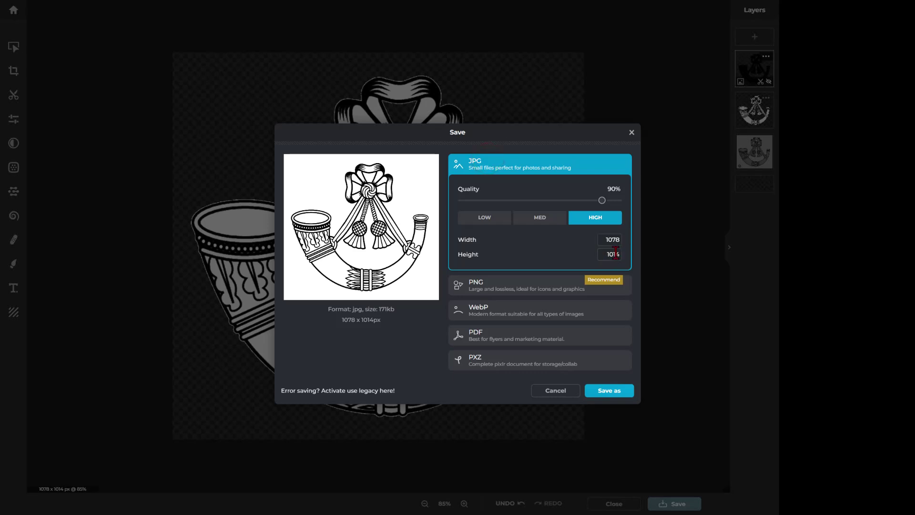
left_click(606, 391)
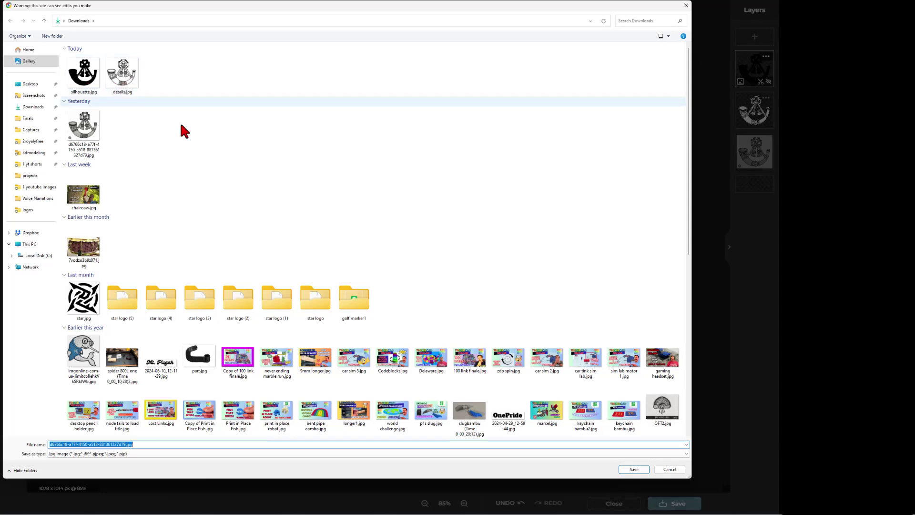
left_click(135, 69)
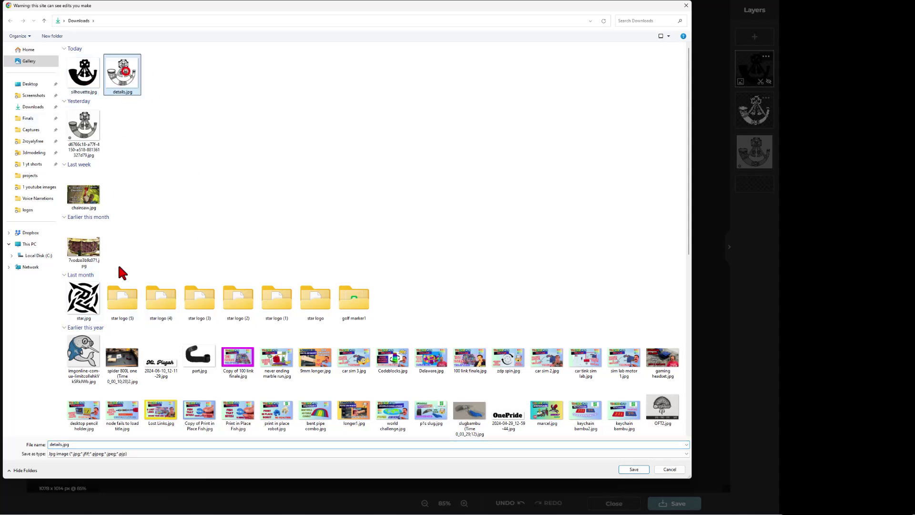
left_click(62, 444)
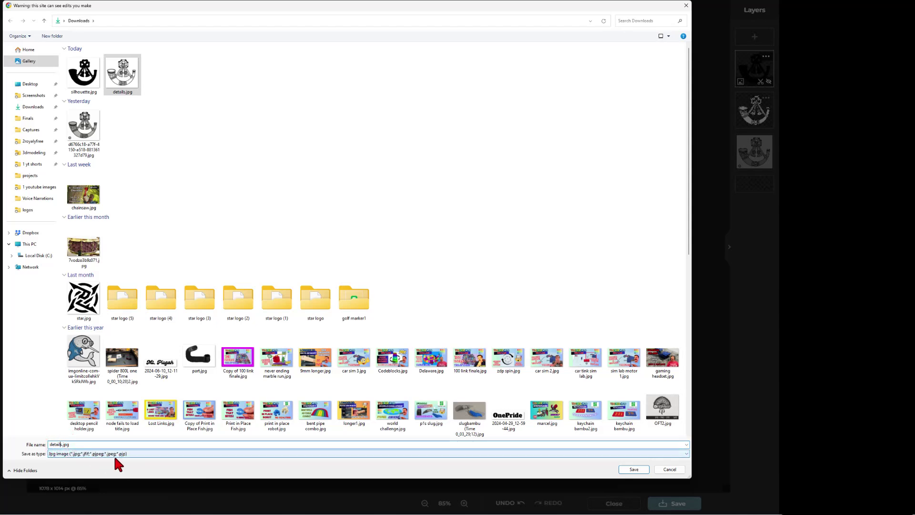
type("2")
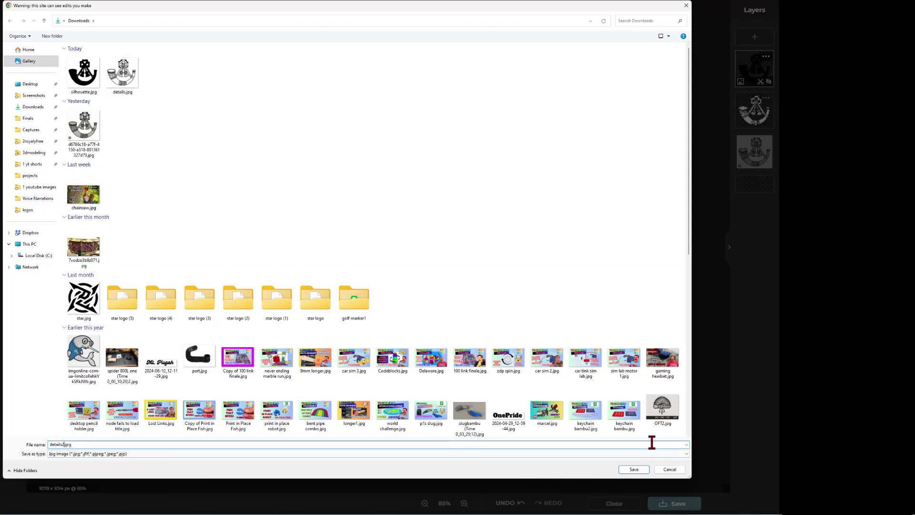
left_click(634, 470)
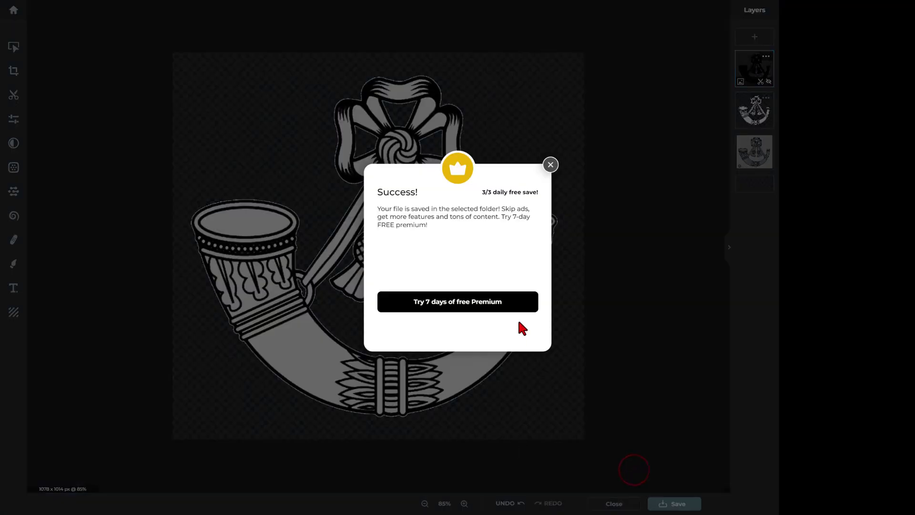
left_click(552, 166)
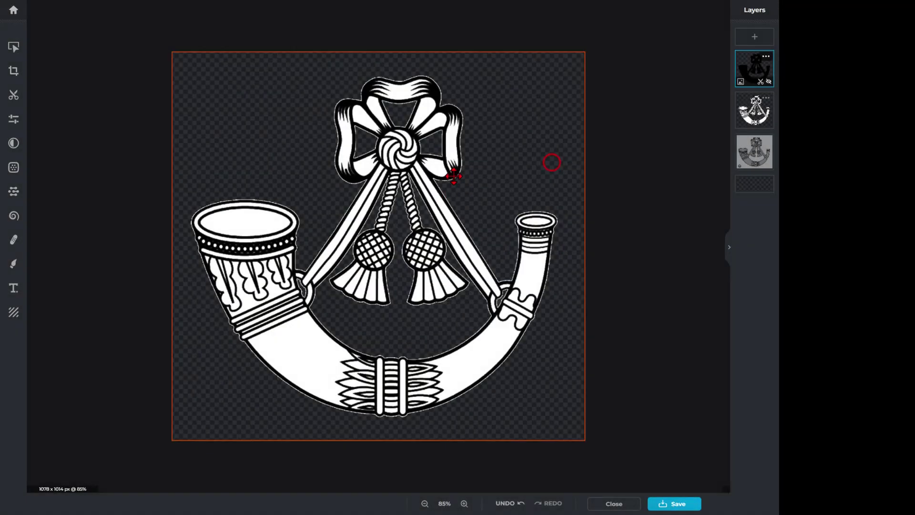
Hide the white-filled detail layer and make the black silhouette layer visible.
left_click(764, 114)
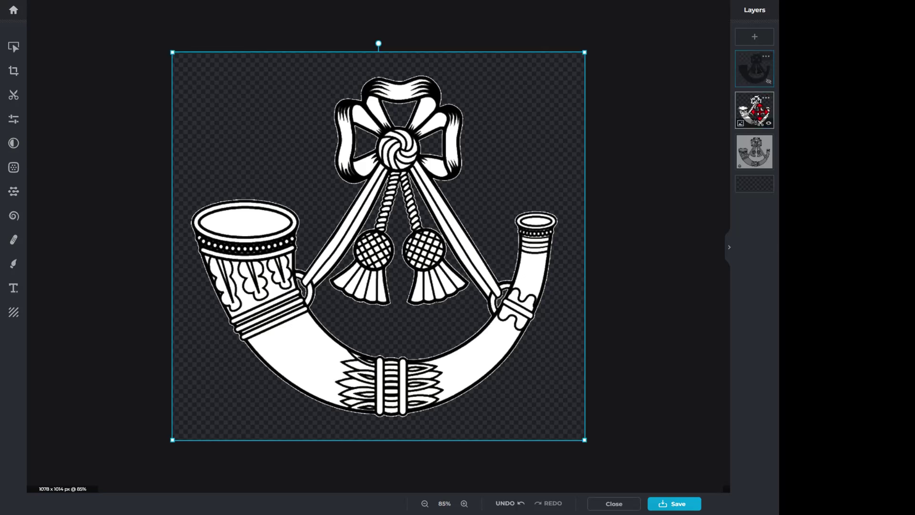
left_click(769, 124)
left_click(763, 78)
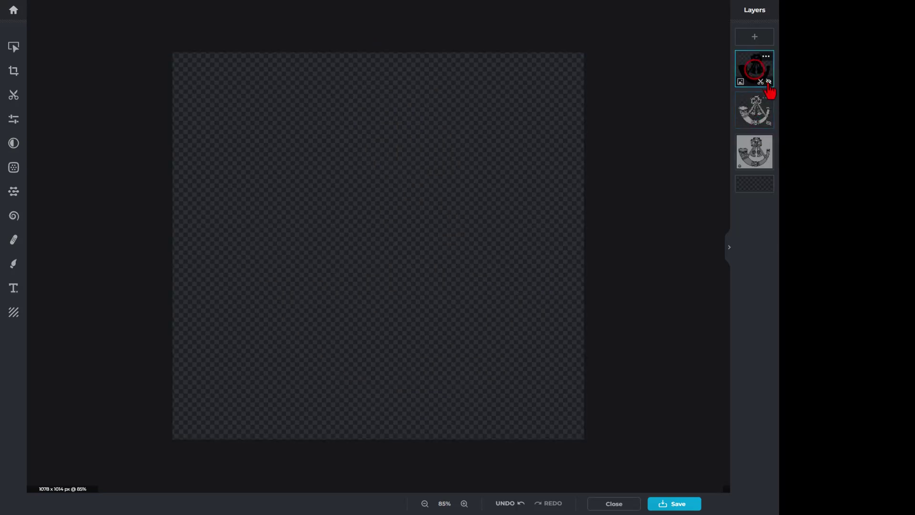
left_click(768, 82)
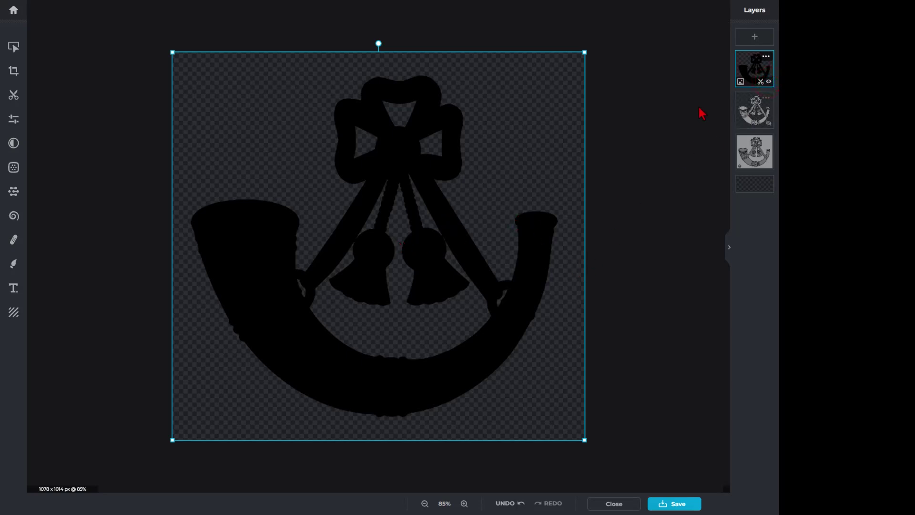
Switch to the Picsvg converter and upload details2.jpg from Downloads.
left_click(13, 9)
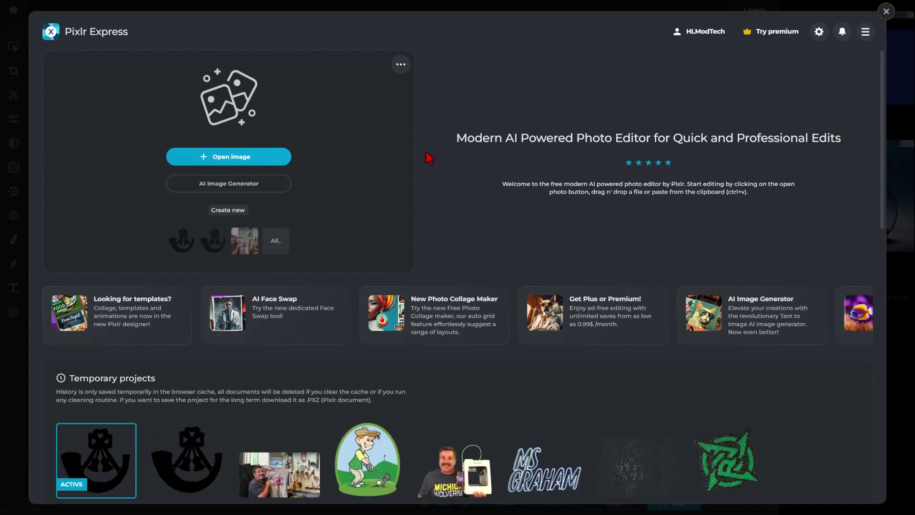
key("ctrl+Tab")
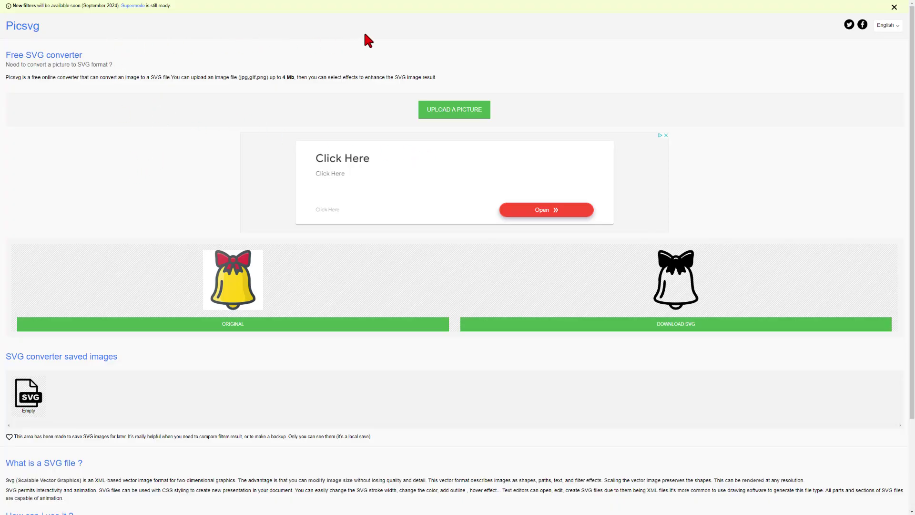
left_click(449, 110)
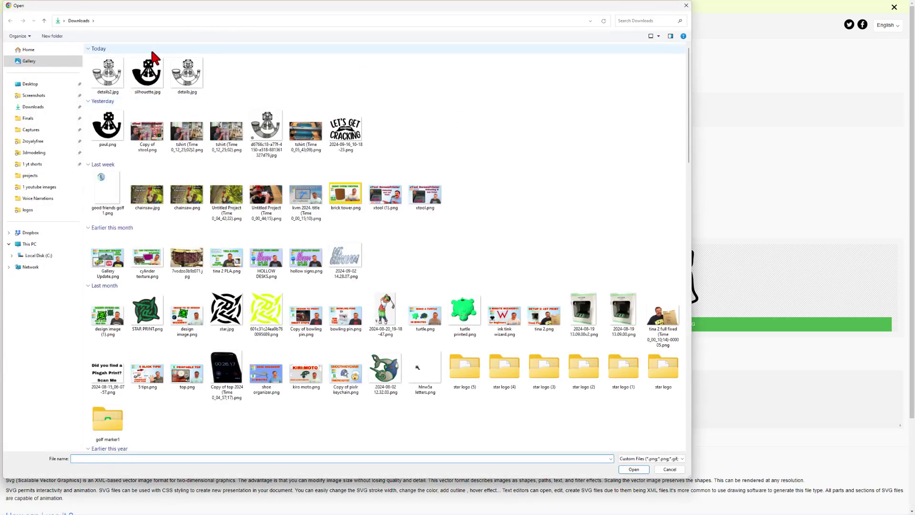
left_click(107, 74)
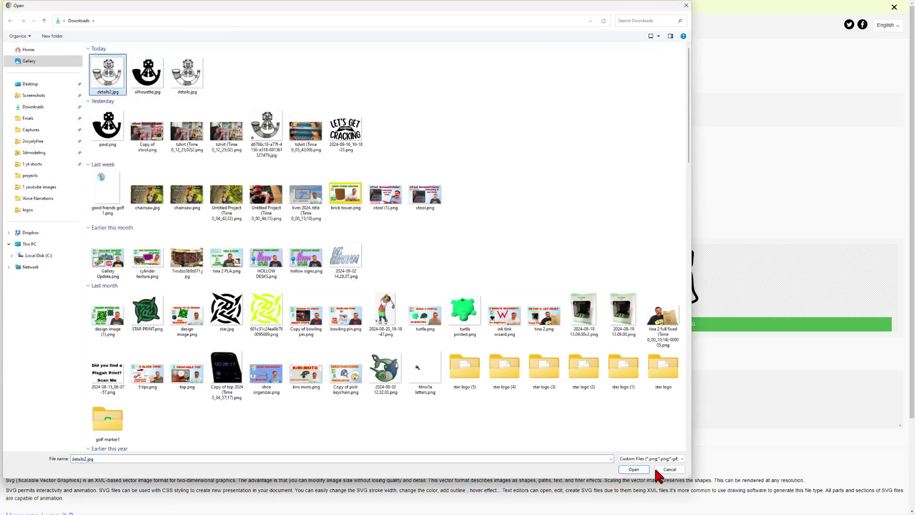
left_click(639, 470)
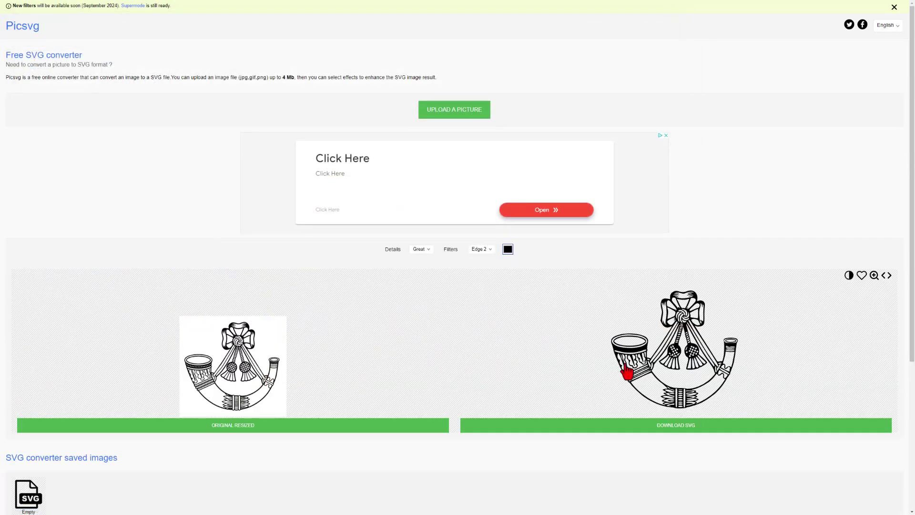
Convert the detail image with the Edge 3 filter and download the SVG as edge2.svg.
left_click(489, 251)
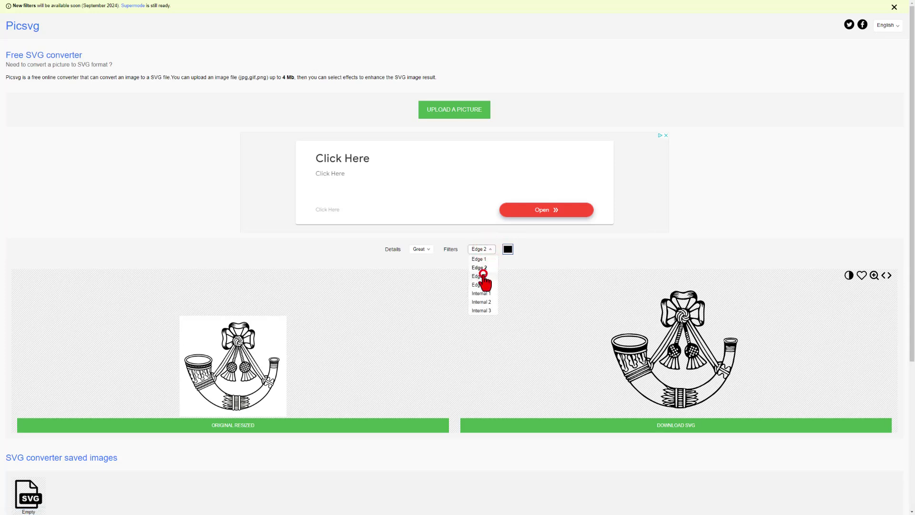
left_click(483, 273)
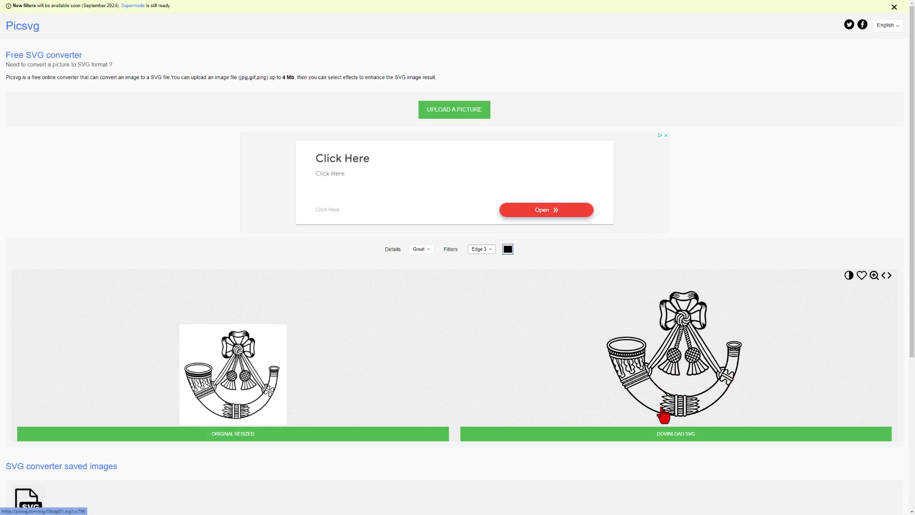
left_click(681, 438)
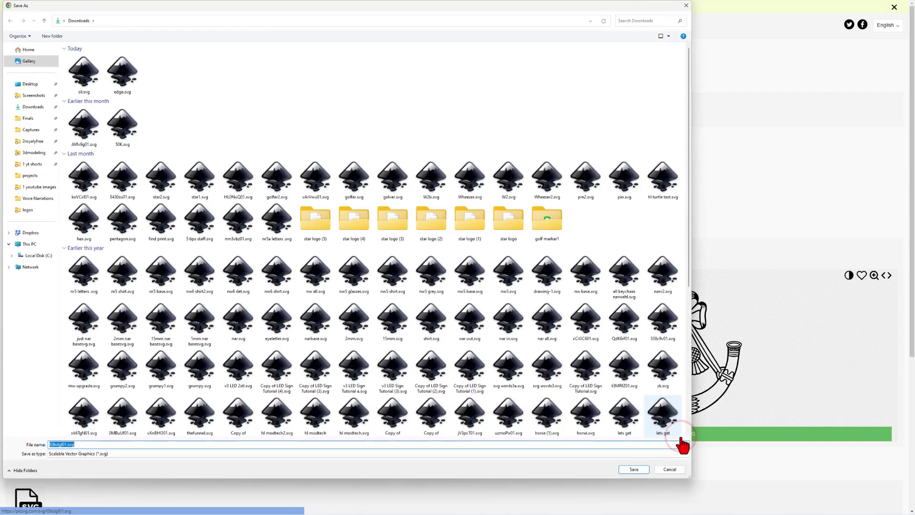
left_click(56, 445)
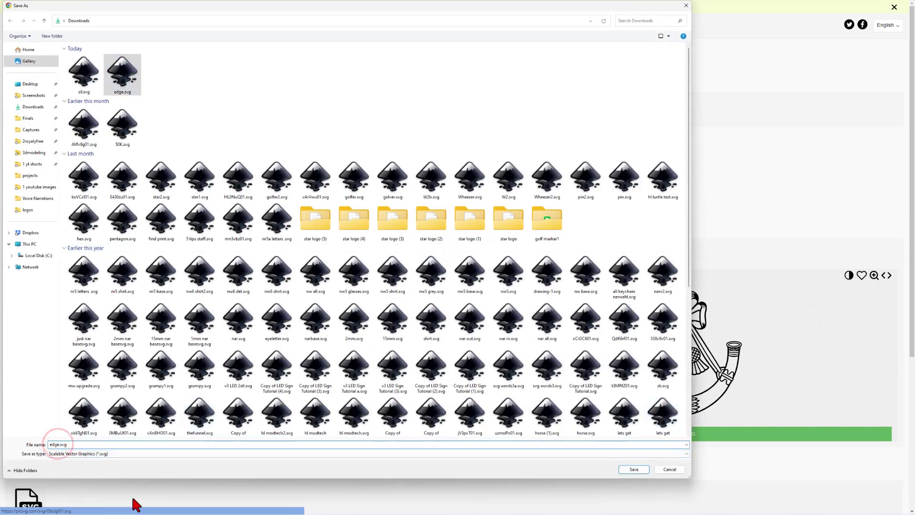
type("2")
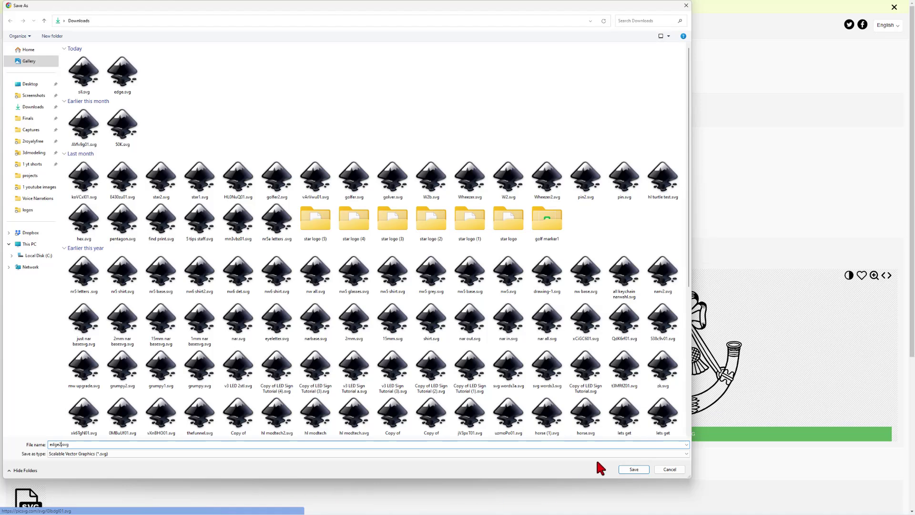
left_click(634, 470)
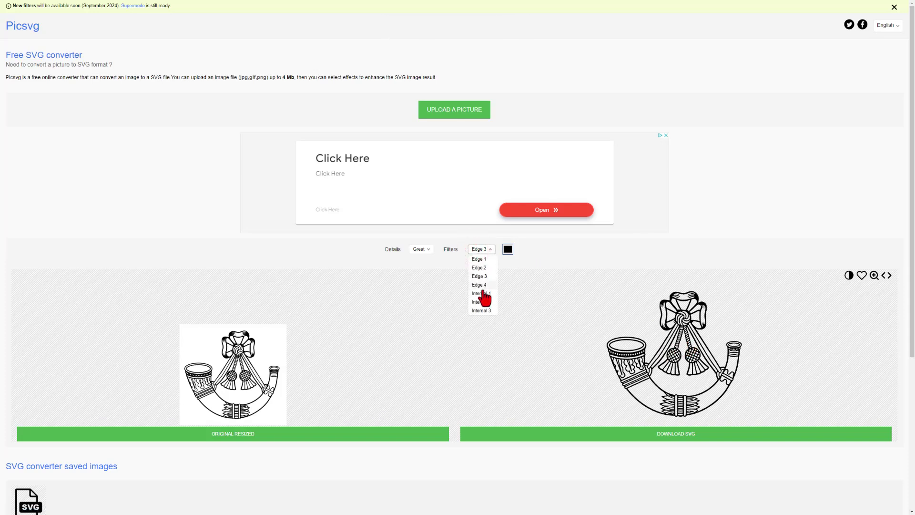
Preview the Internal 1 filter on the detail image, and upload silhouette.jpg from Downloads.
left_click(482, 294)
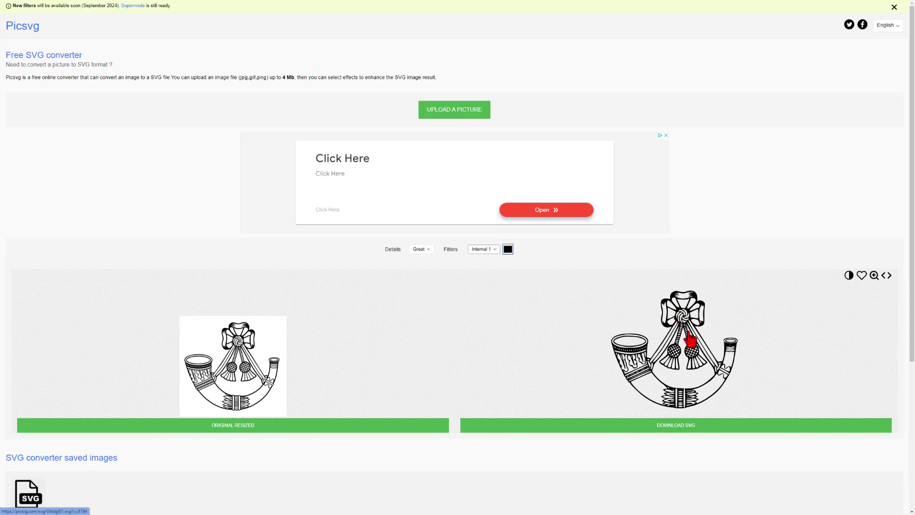
left_click(452, 111)
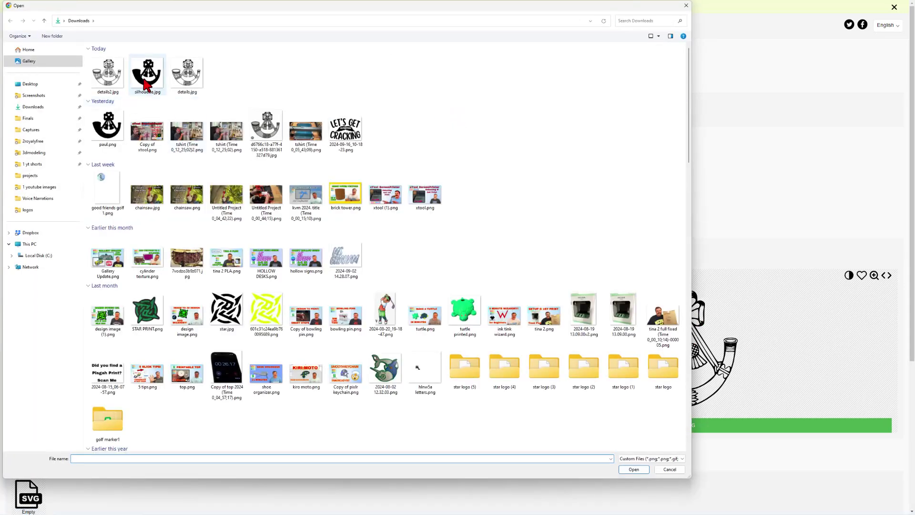
double_click(145, 78)
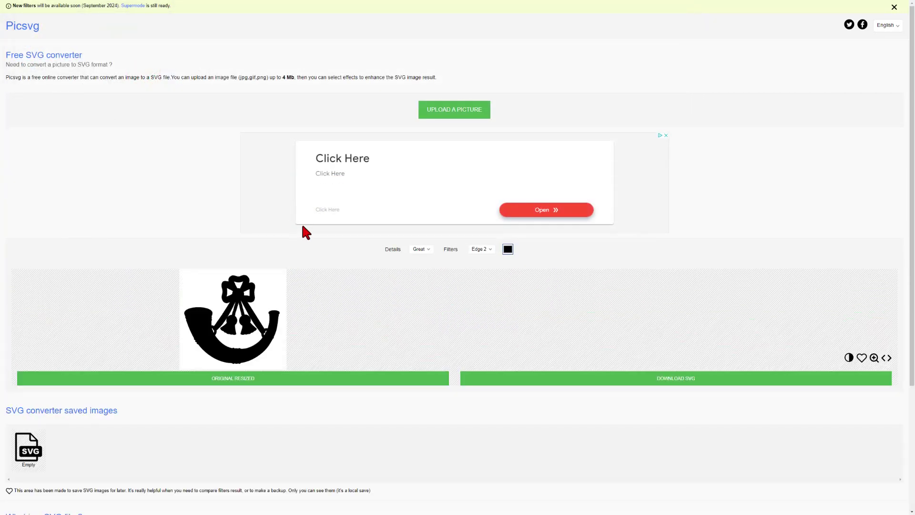
Try the Internal 1 filter on the silhouette and set the filter to Internal 2.
left_click(487, 249)
left_click(484, 301)
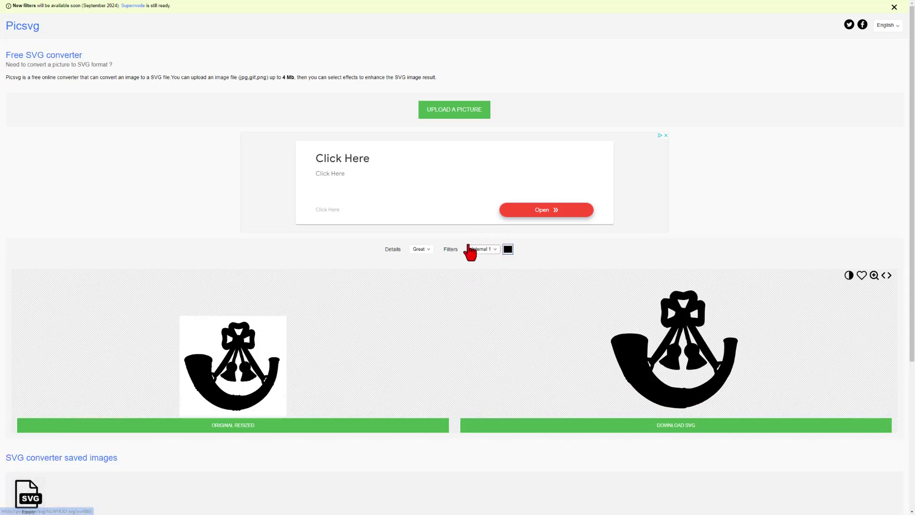
left_click(482, 249)
left_click(485, 300)
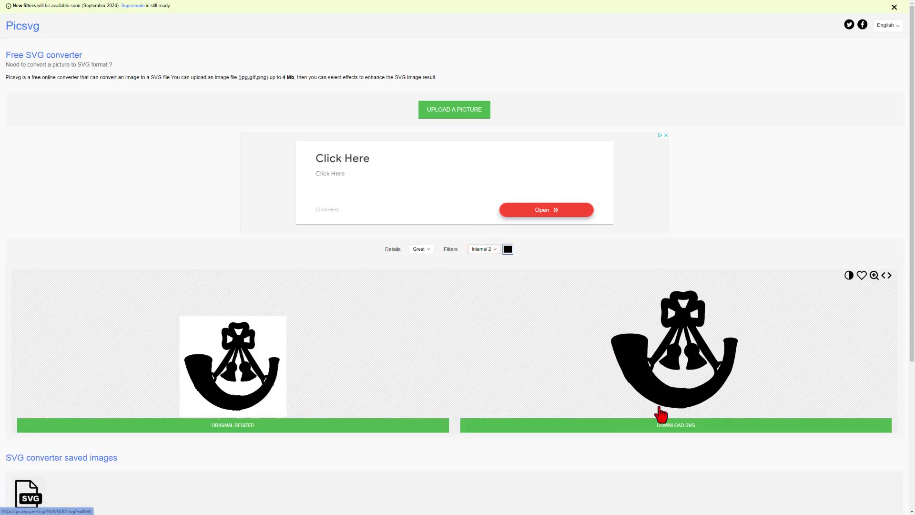
Download the converted silhouette to Downloads as sil2.svg.
left_click(666, 425)
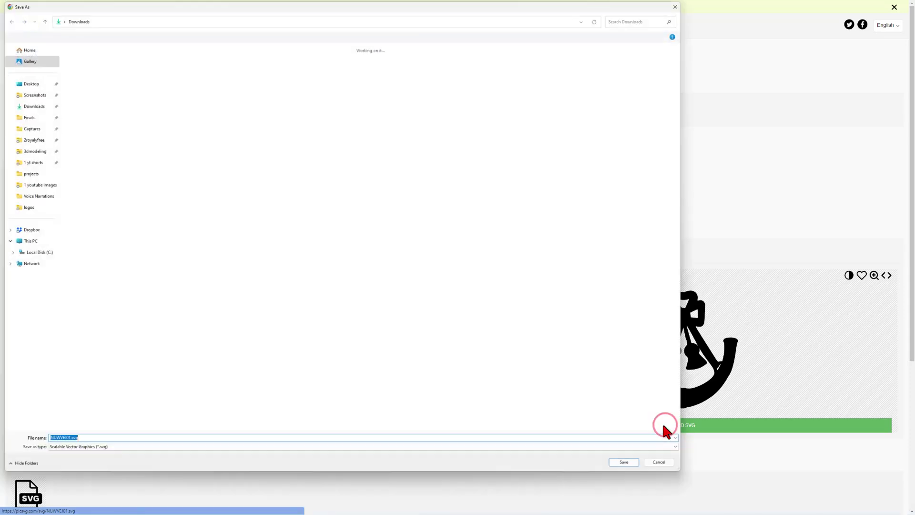
left_click(120, 71)
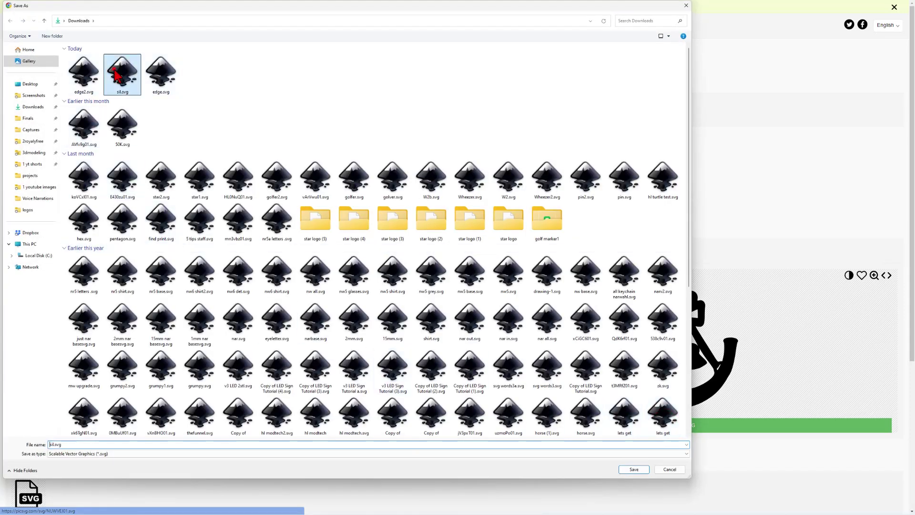
left_click(54, 446)
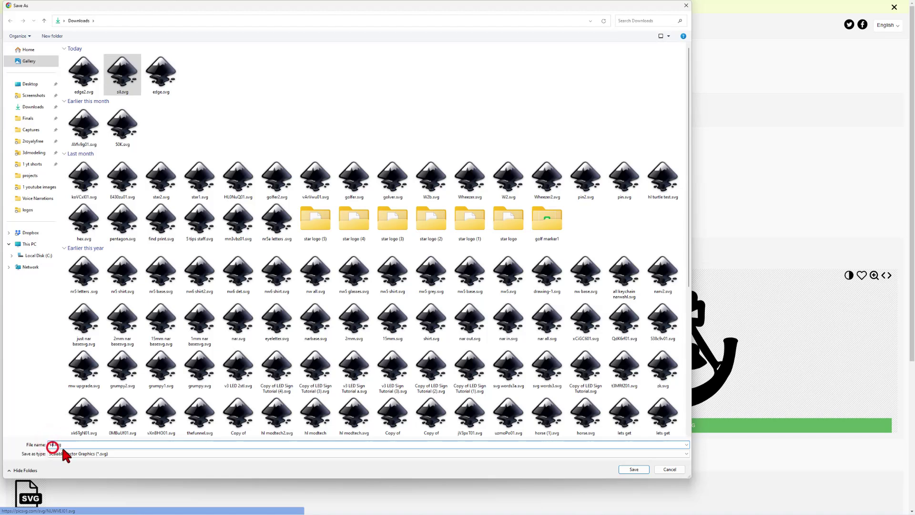
type("2")
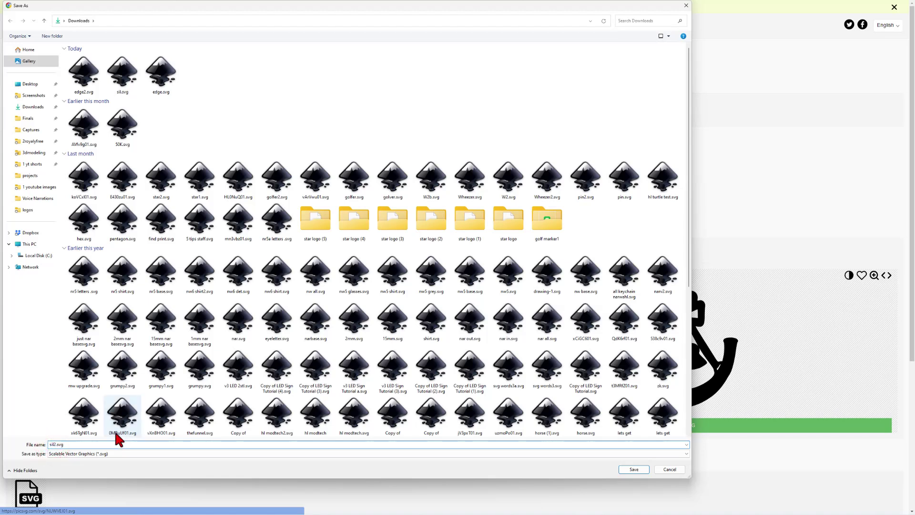
left_click(621, 468)
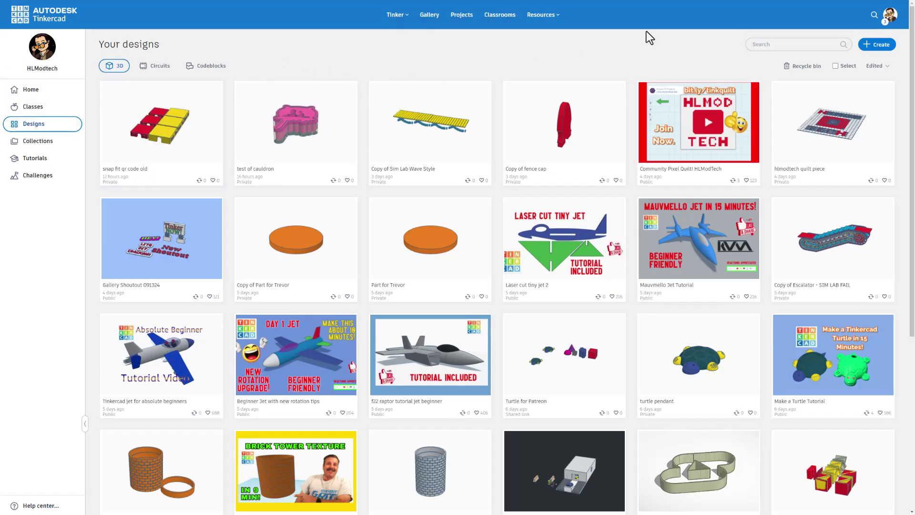
Create a new 3D design and name it Infantry.
left_click(884, 45)
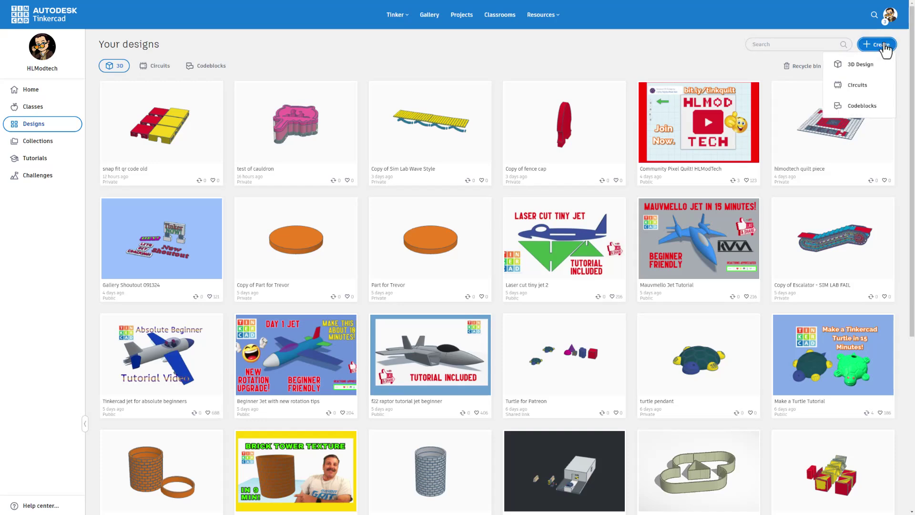
left_click(852, 71)
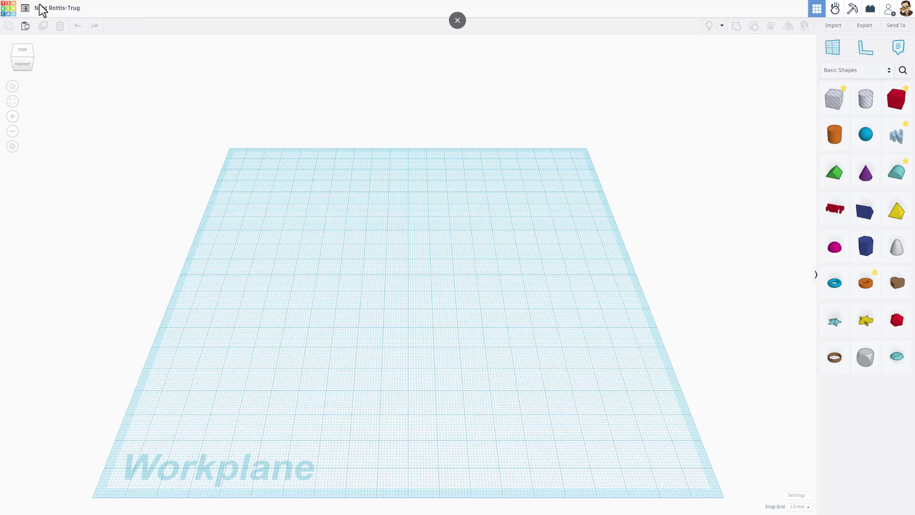
left_click(50, 9)
type("Infa")
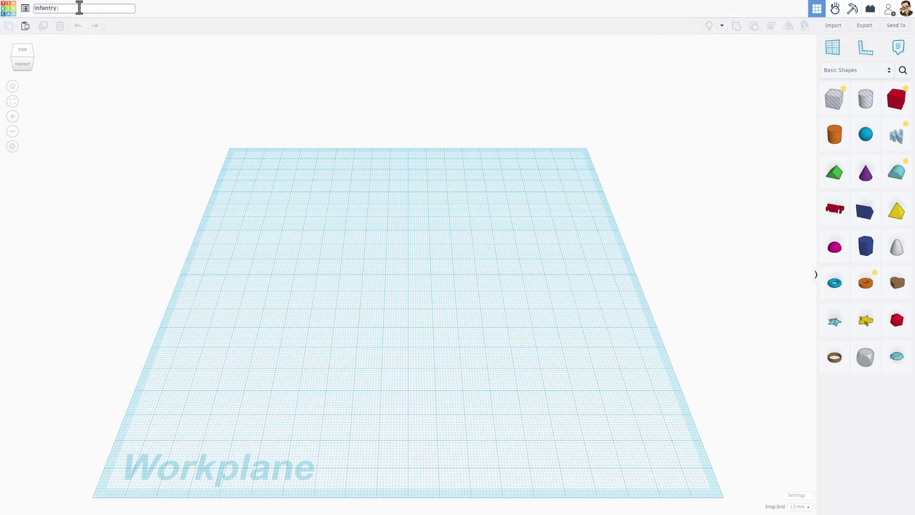
type("ntry")
key("Return")
Import edge2.svg from Downloads, centered on the art, with its width set to 70.
left_click(835, 26)
left_click(463, 259)
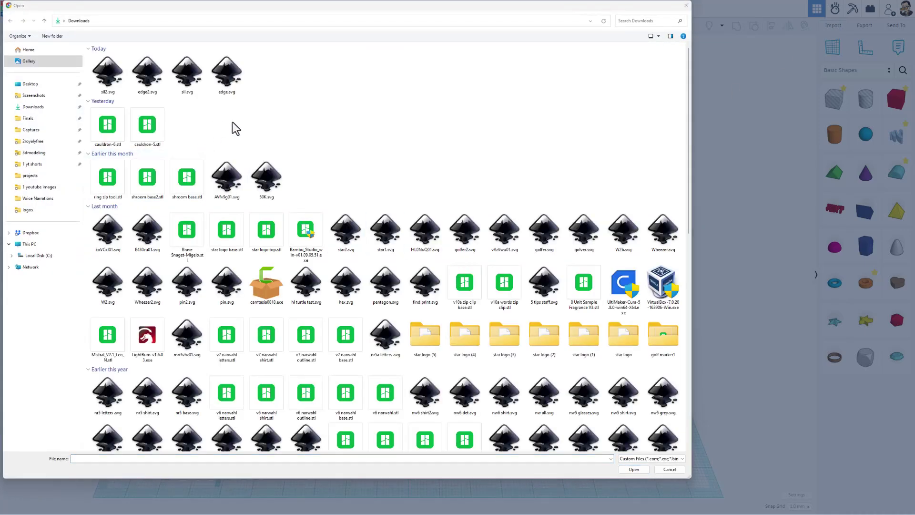
left_click(157, 86)
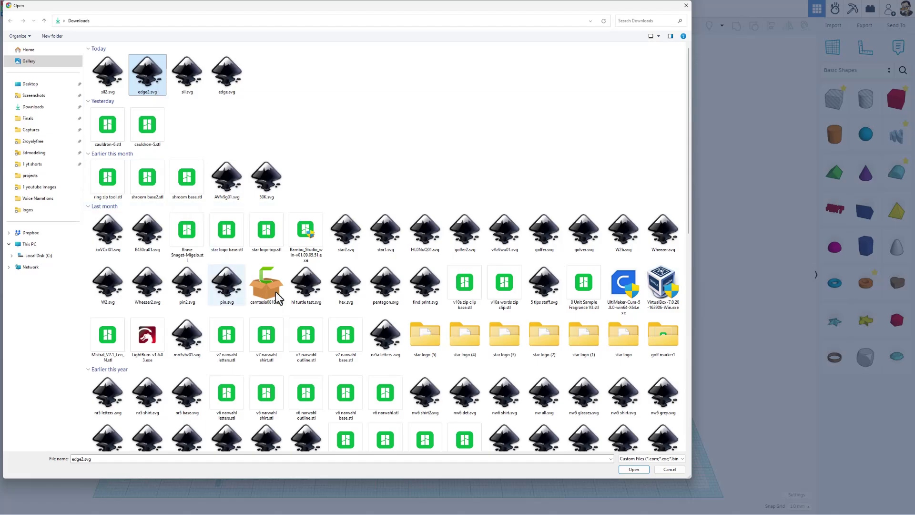
left_click(639, 472)
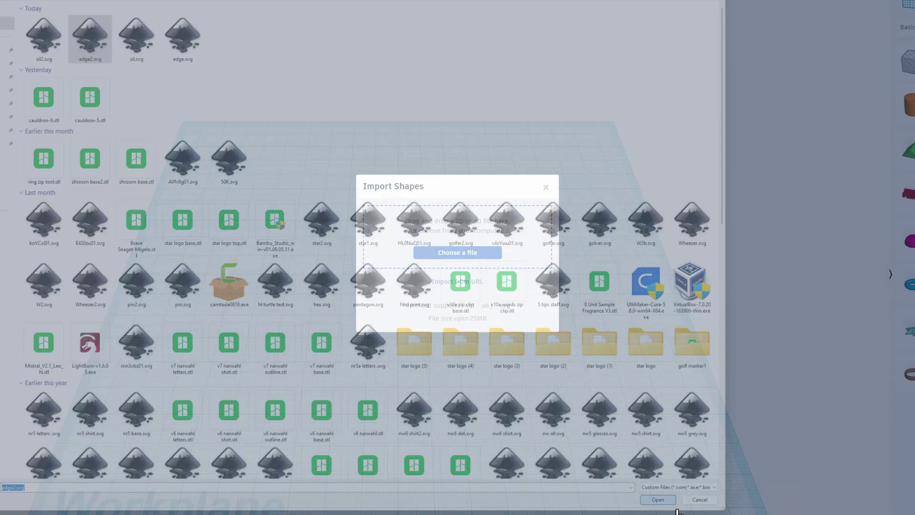
left_click(437, 252)
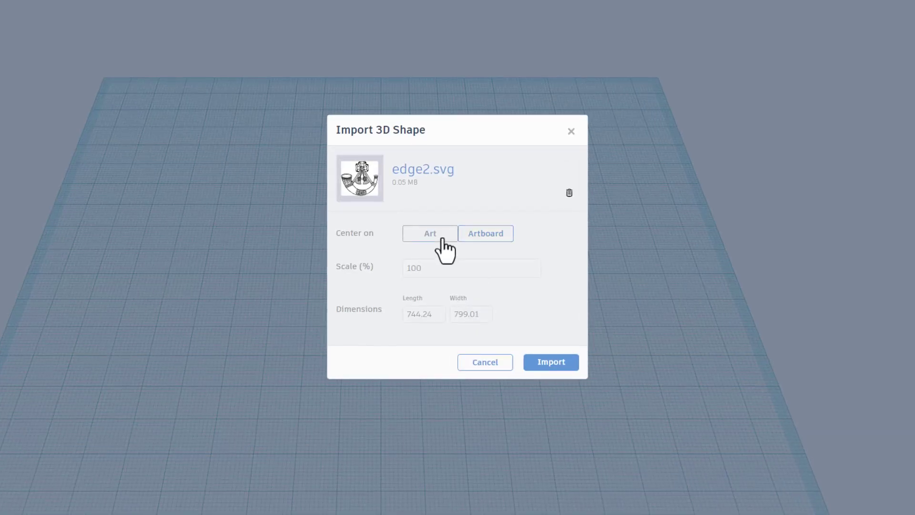
left_click(483, 315)
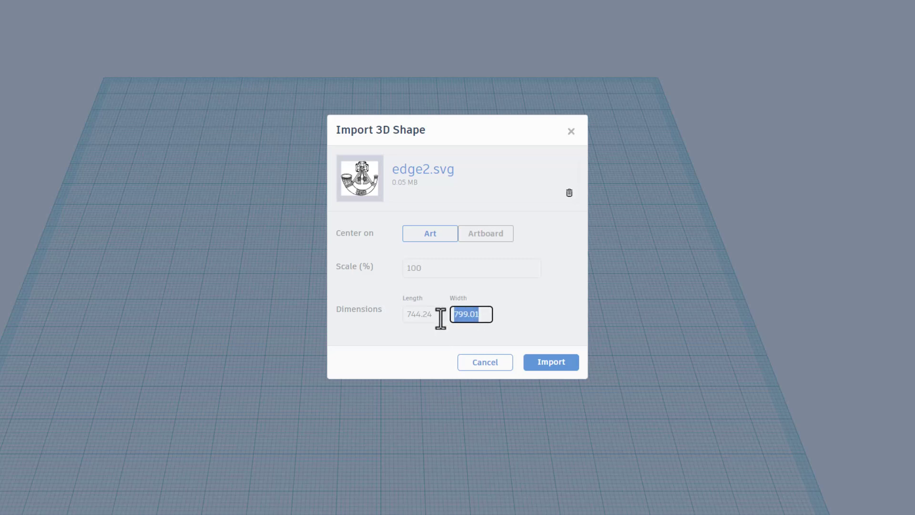
type("70")
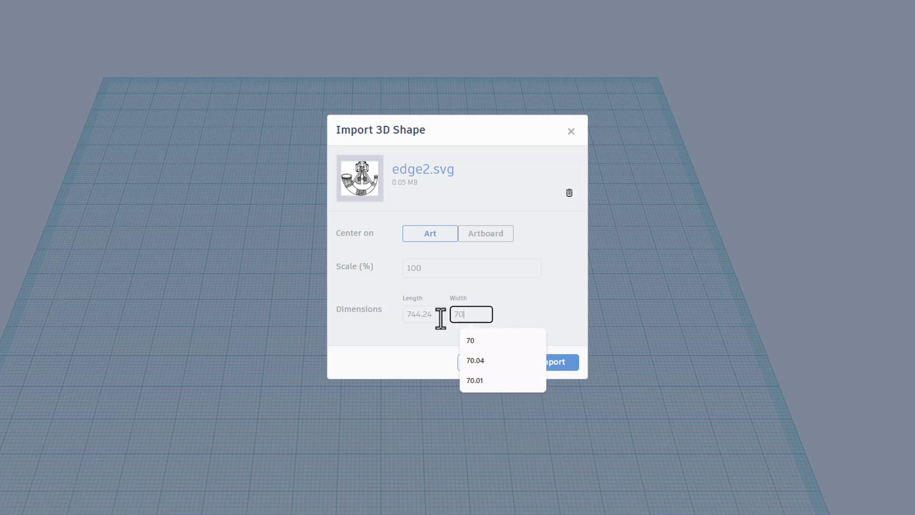
left_click(514, 304)
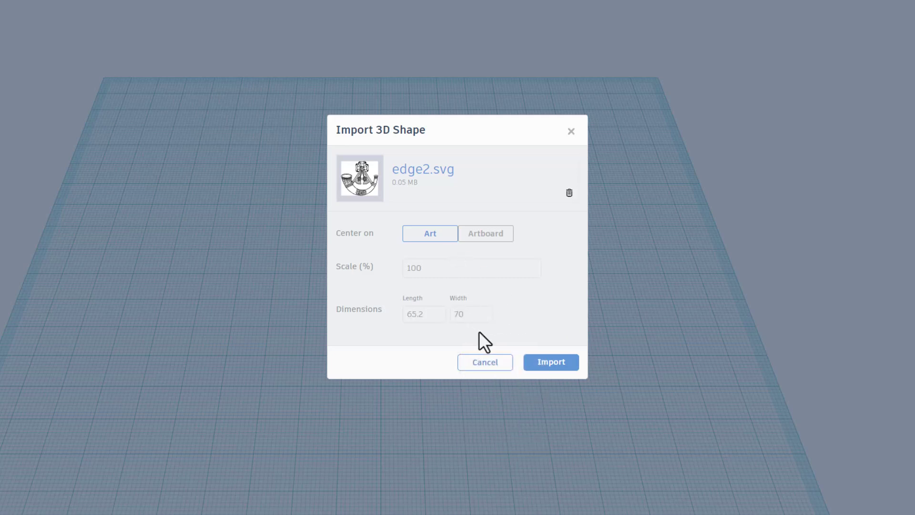
left_click(552, 366)
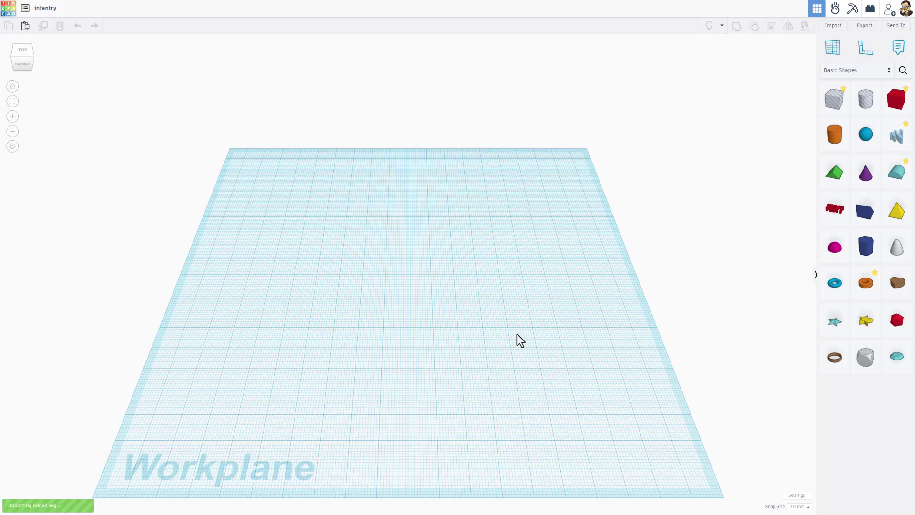
Recolor the imported horn emblem to solid black with the custom color 000000.
scroll(488, 334, "up", 3)
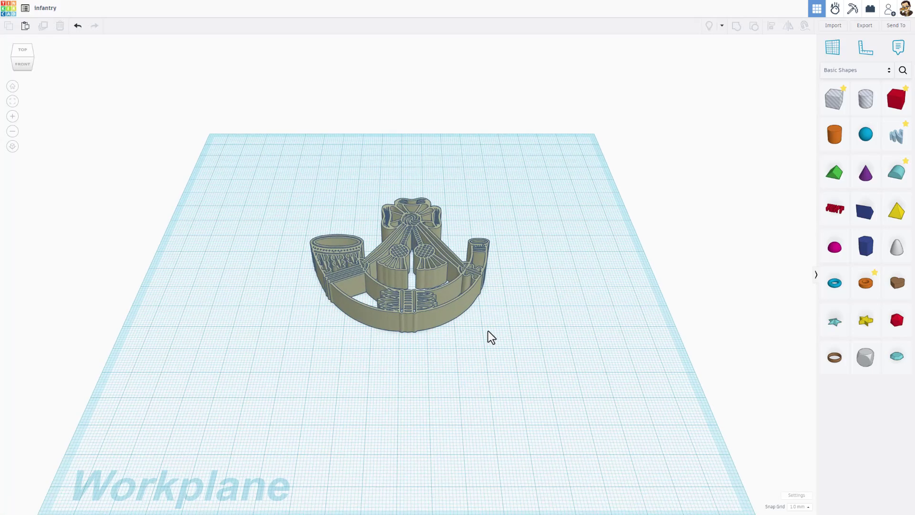
right_click_drag(477, 286, 480, 307)
left_click(478, 301)
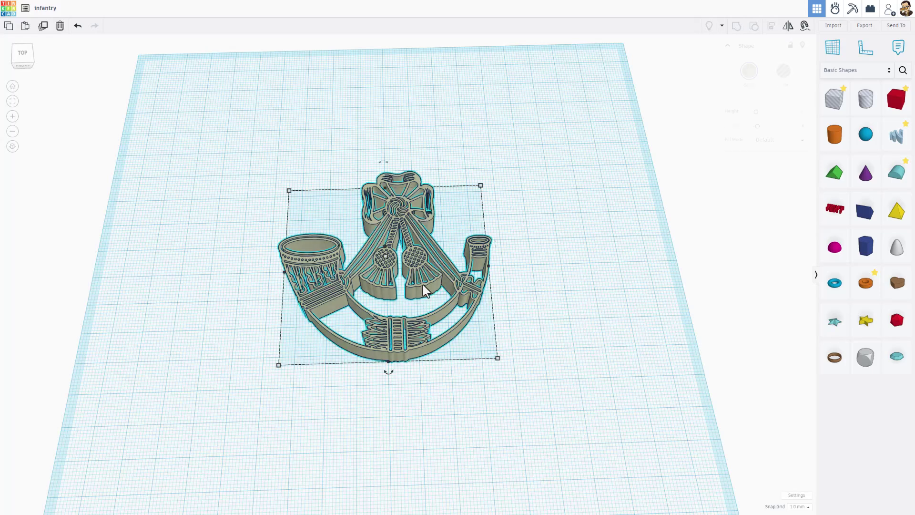
left_click(749, 74)
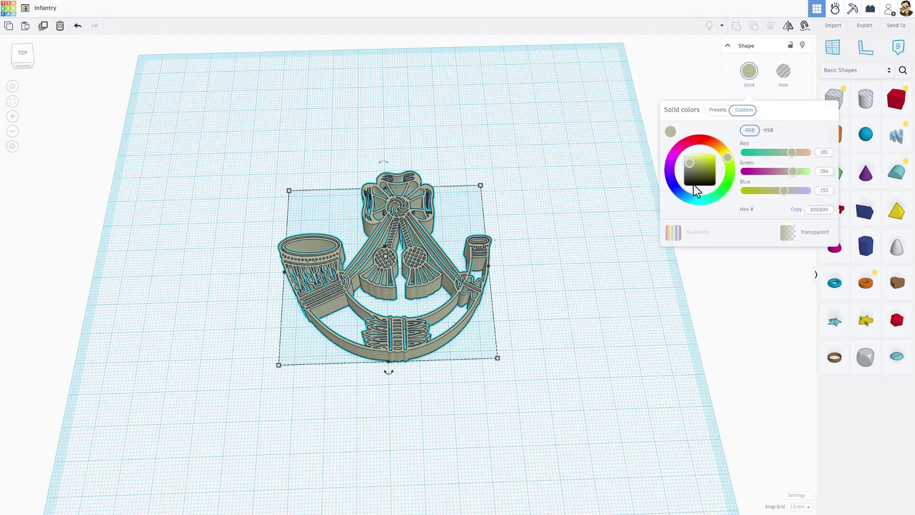
left_click_drag(694, 185, 673, 189)
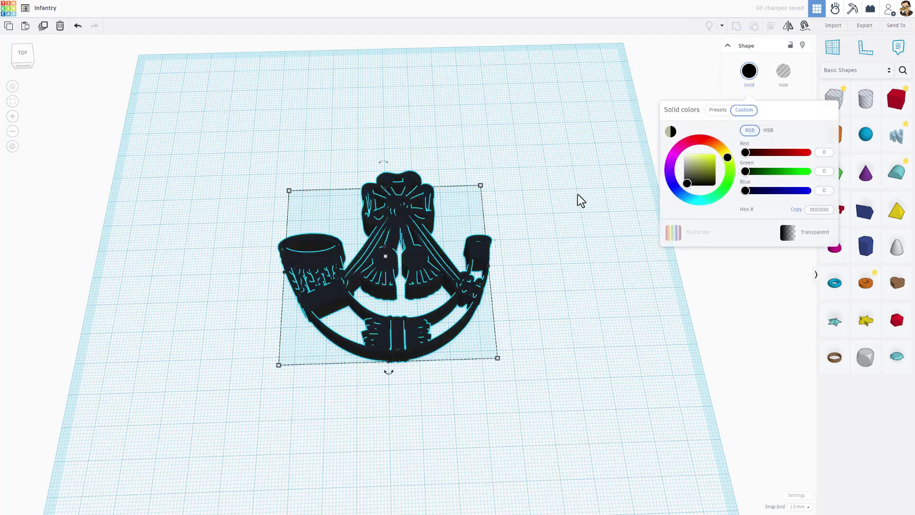
Try the Silhouette fill mode on the black horn emblem.
left_click(764, 143)
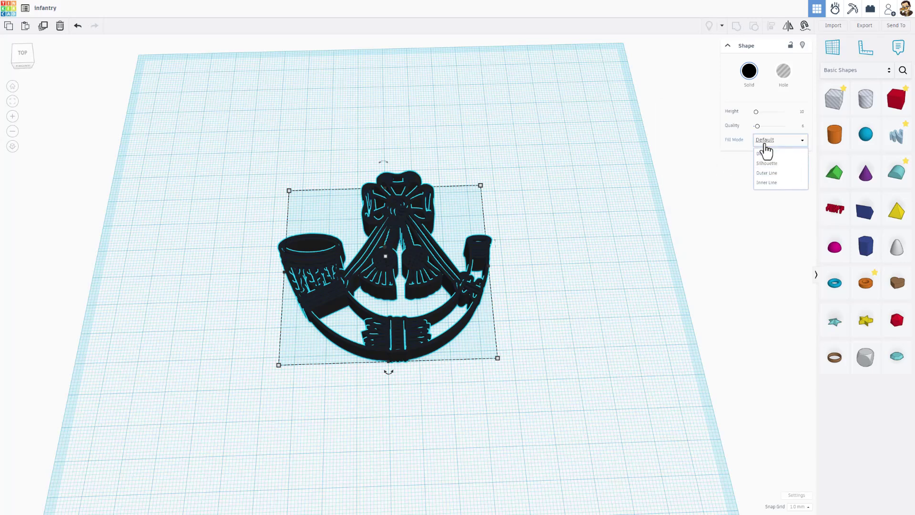
left_click(766, 163)
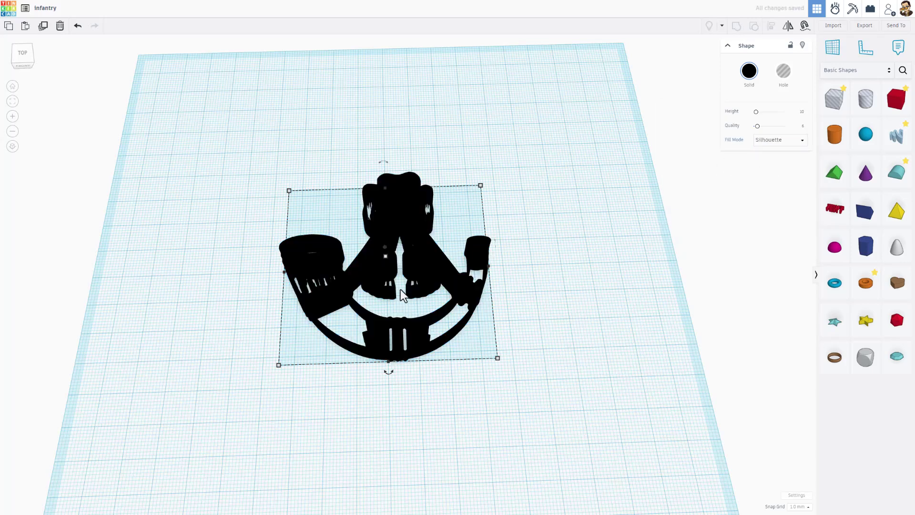
left_click(772, 143)
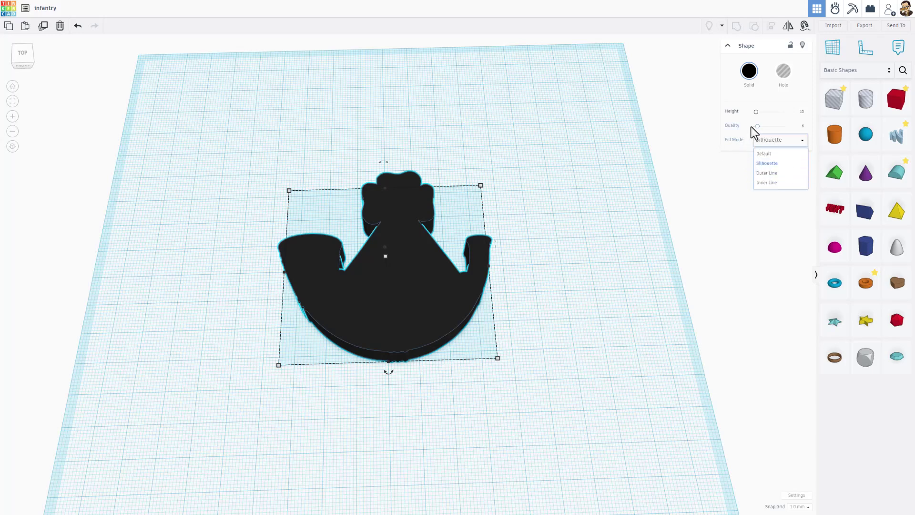
Raise the black emblem's quality to the maximum and return its fill mode to Default.
left_click_drag(758, 127, 804, 126)
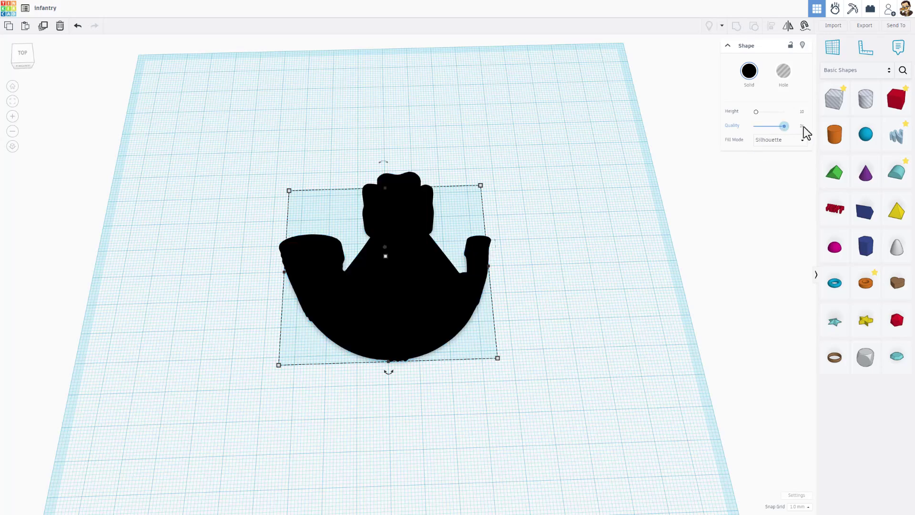
left_click(775, 143)
left_click(772, 152)
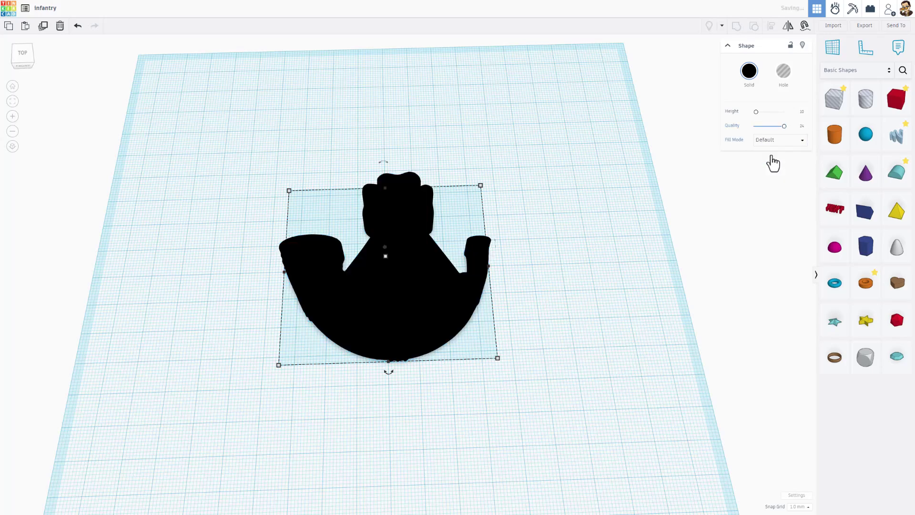
left_click(502, 247)
scroll(523, 250, "up", 3)
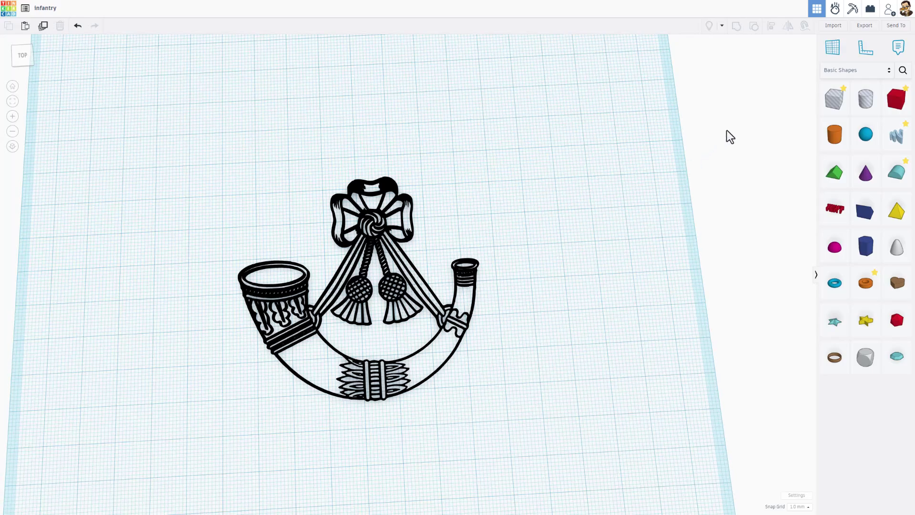
Import sil2.svg from Downloads, centered on the art, with its width set to 70.
left_click(836, 27)
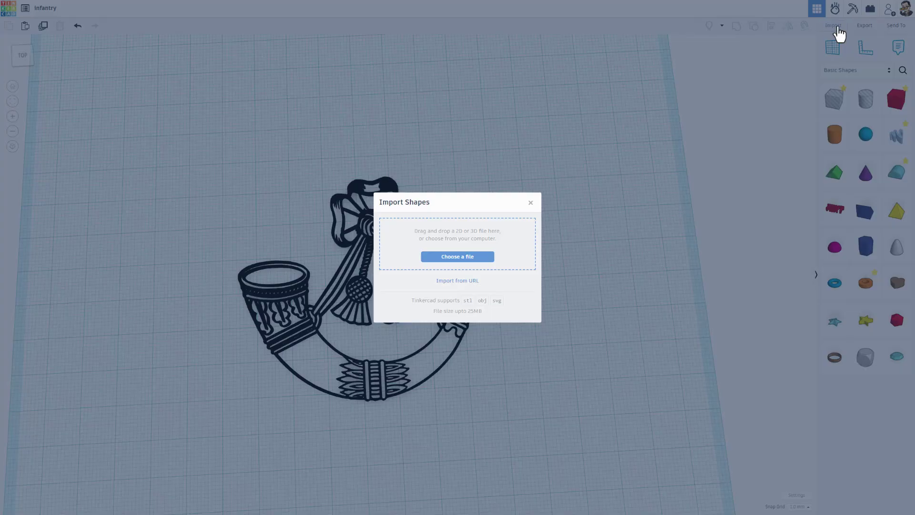
left_click(467, 257)
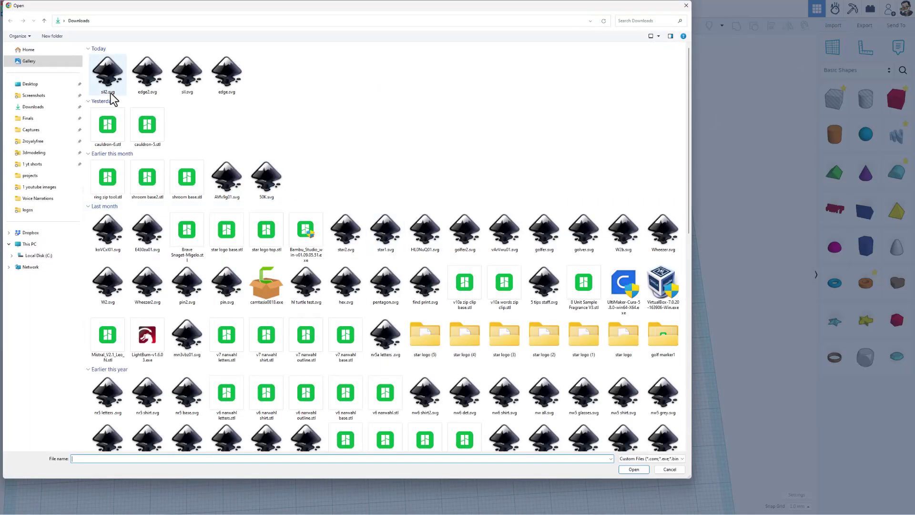
left_click(109, 84)
double_click(107, 79)
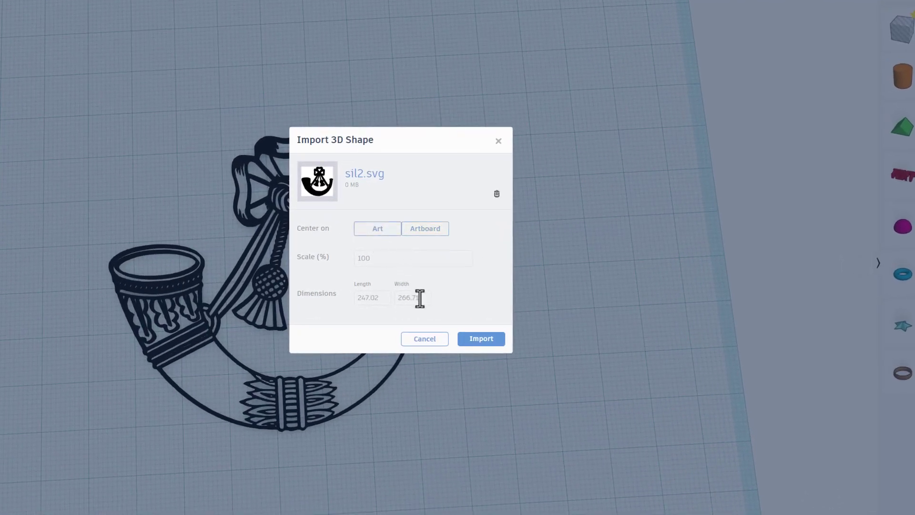
left_click(419, 298)
type("70")
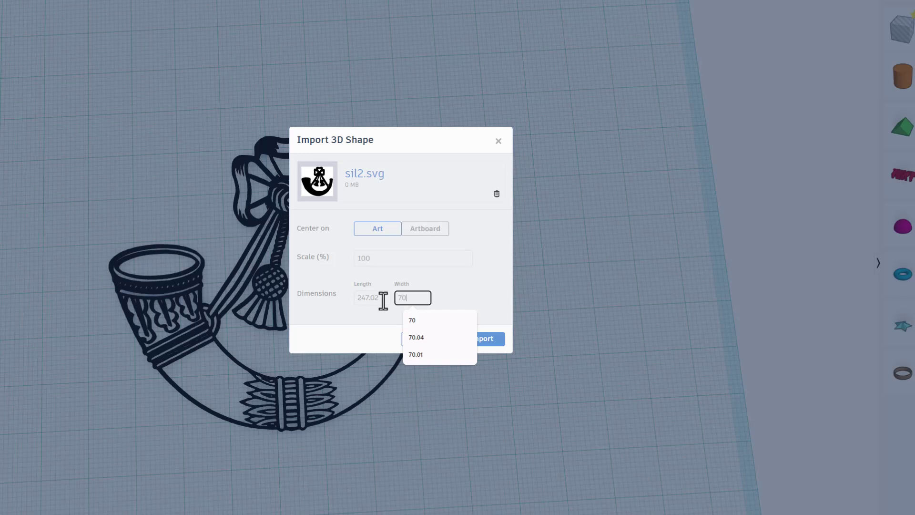
left_click(468, 338)
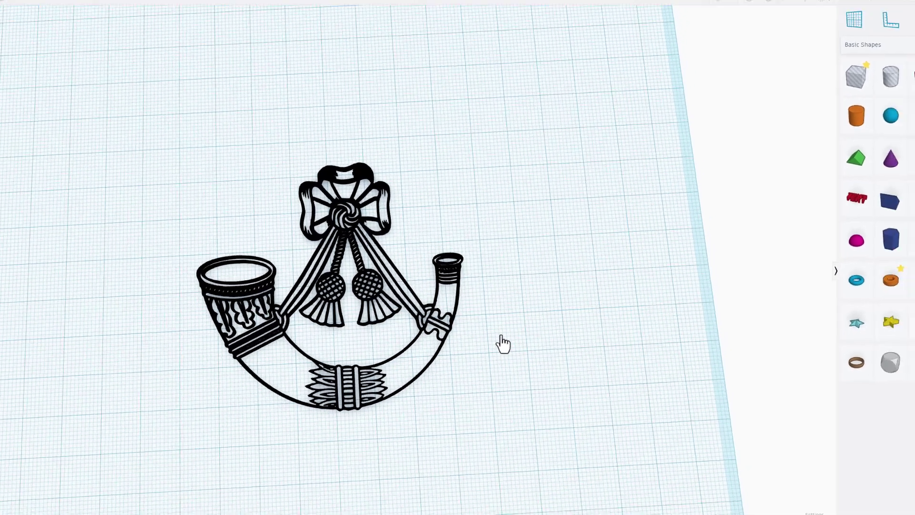
Reduce the pink silhouette's height so it sits lower than the black detail shape.
right_click_drag(535, 353, 485, 303)
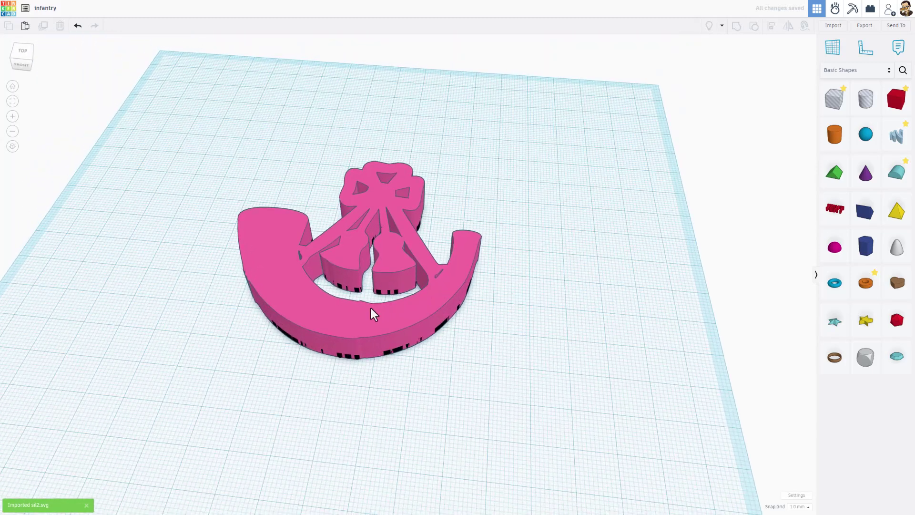
left_click(339, 255)
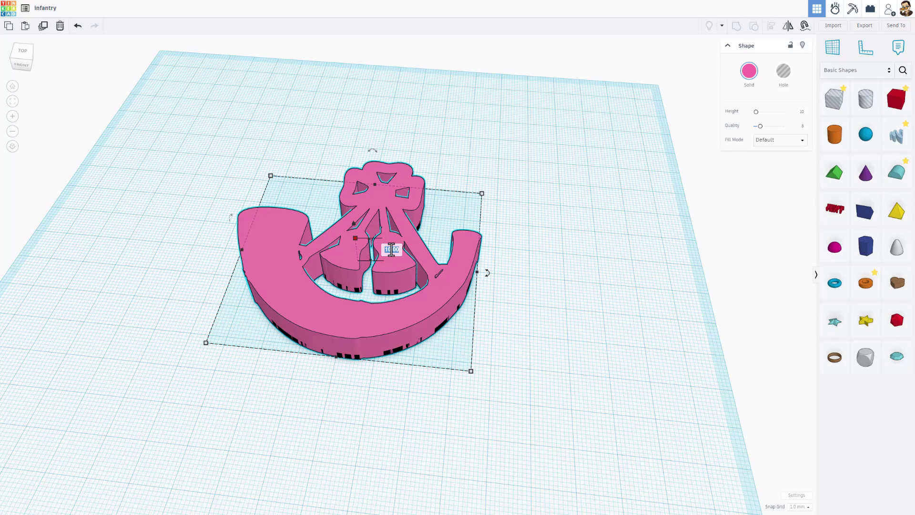
key("Return")
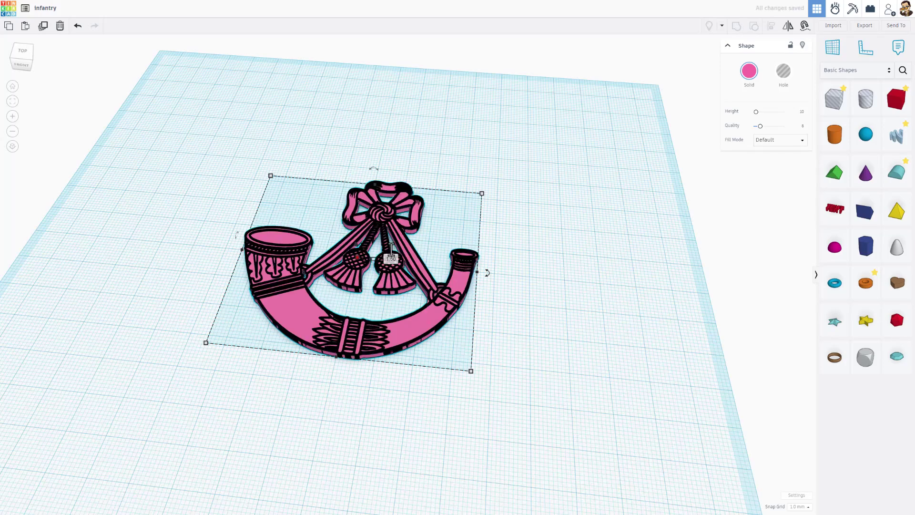
Recolor the pink silhouette to solid white and deselect it.
right_click_drag(382, 294, 625, 142)
left_click(749, 71)
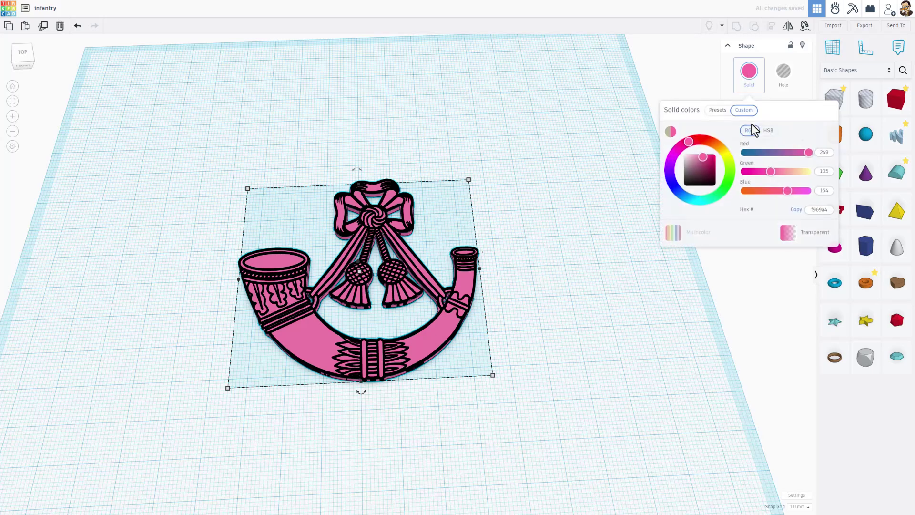
left_click(669, 134)
left_click(576, 171)
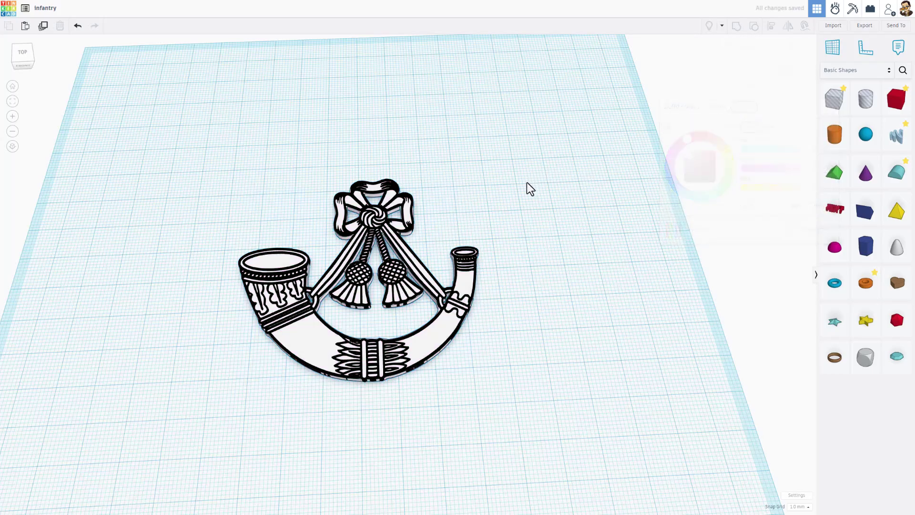
Select one layer of the horn emblem at its lower edge and duplicate it in place.
mouse_move(527, 188)
right_mouse_down()
mouse_move(497, 219)
mouse_move(501, 184)
mouse_move(518, 167)
mouse_move(526, 187)
right_mouse_up()
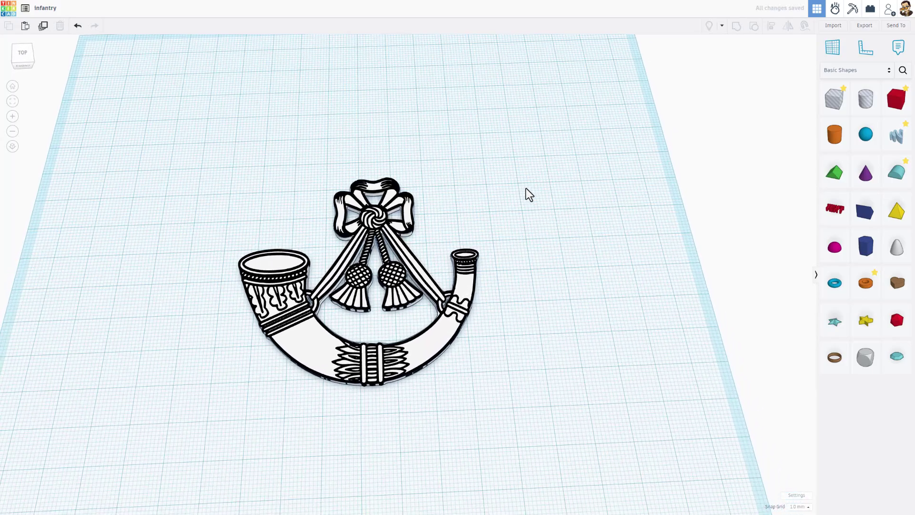
mouse_move(448, 234)
right_mouse_down()
mouse_move(426, 203)
mouse_move(442, 199)
mouse_move(454, 219)
mouse_move(433, 237)
mouse_move(366, 200)
mouse_move(462, 247)
mouse_move(456, 224)
mouse_move(446, 234)
right_mouse_up()
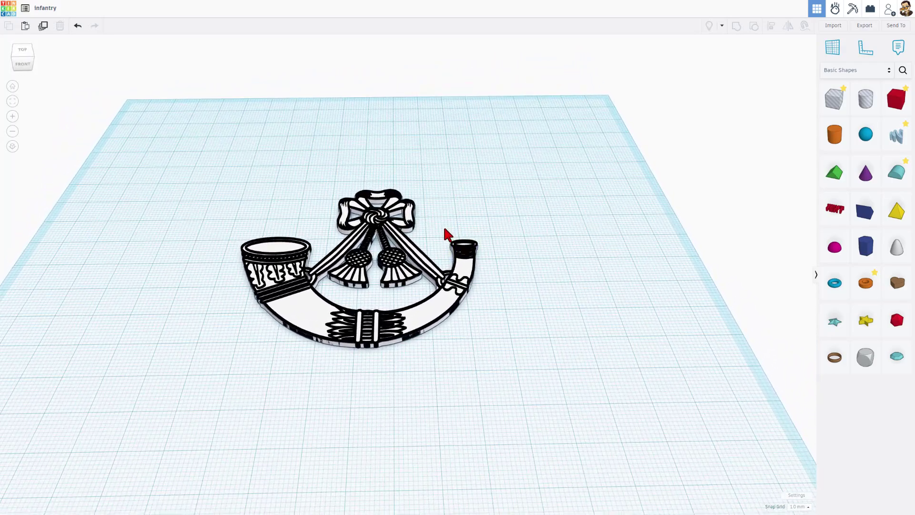
left_click(377, 346)
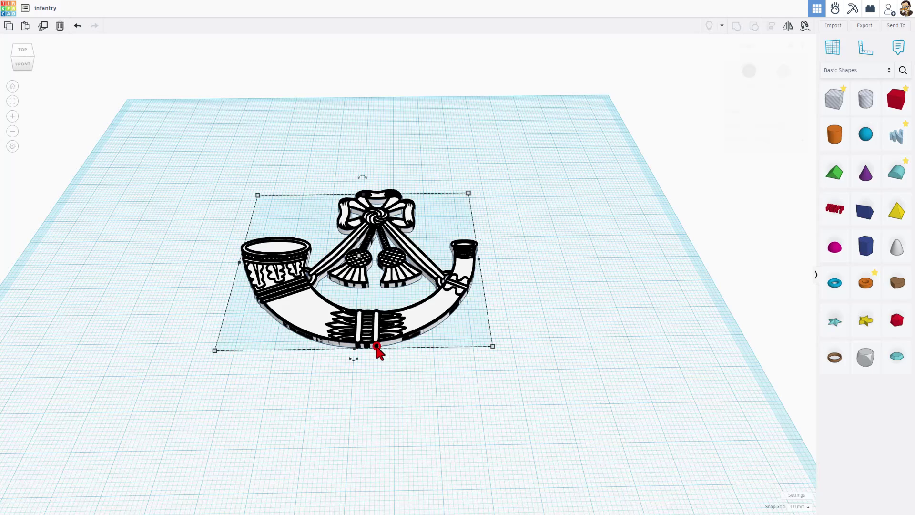
key("ctrl+d")
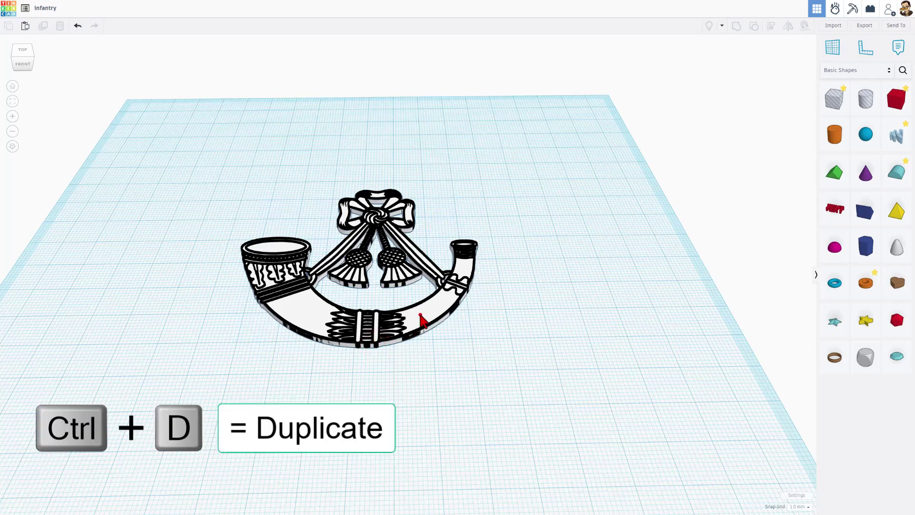
Turn the selected white silhouette copy into a border using the Outer Line fill mode with a line width of 0.25.
left_click(419, 316)
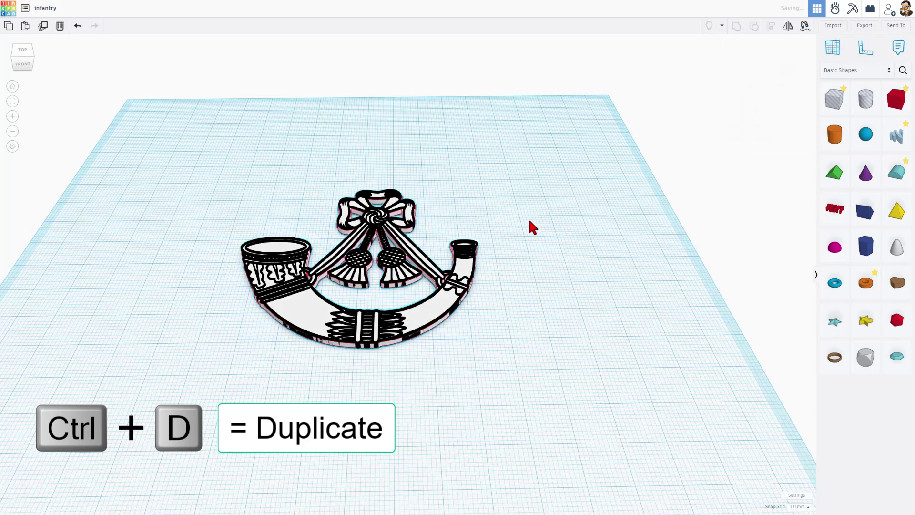
left_click(761, 141)
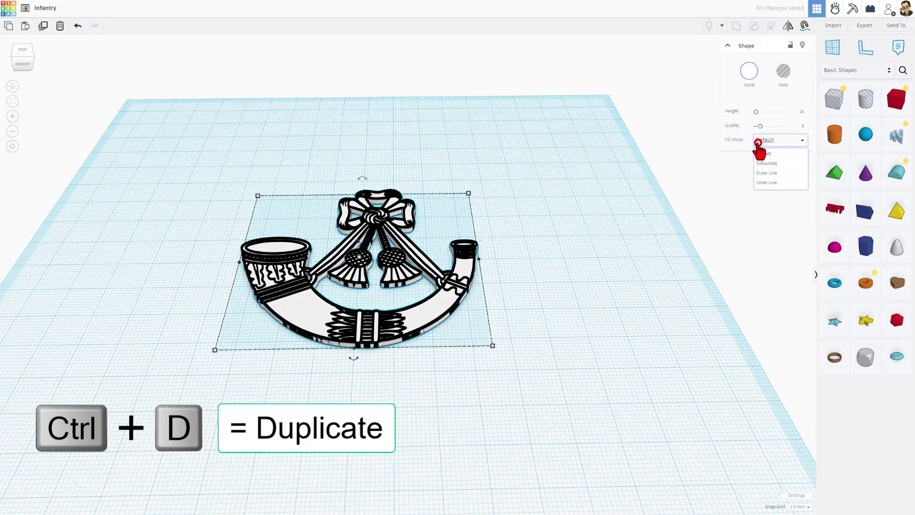
left_click(763, 172)
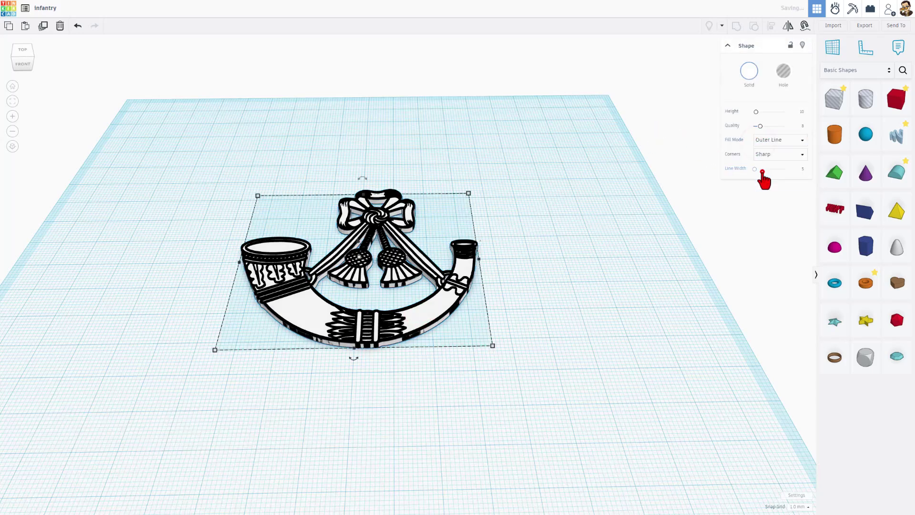
left_click(802, 170)
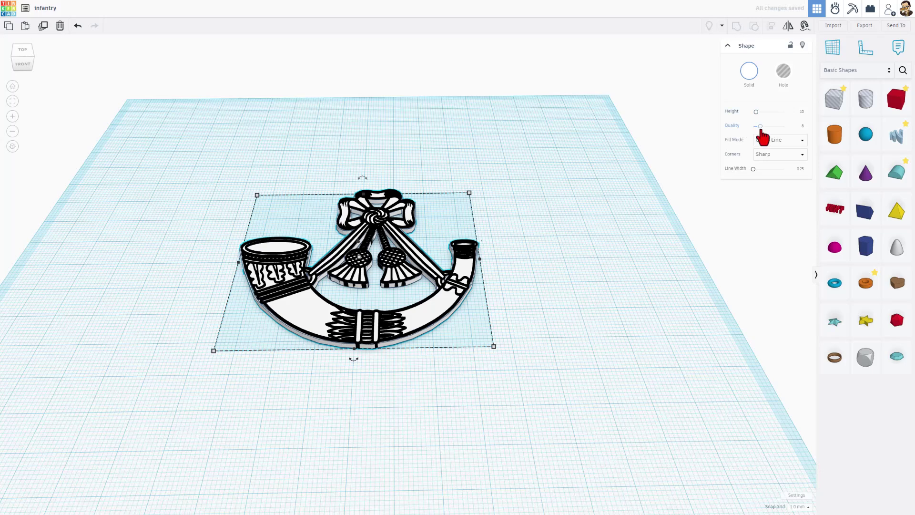
Raise the outline shape's quality to the maximum and set its corners to Round.
left_click_drag(761, 126, 806, 132)
left_click(783, 154)
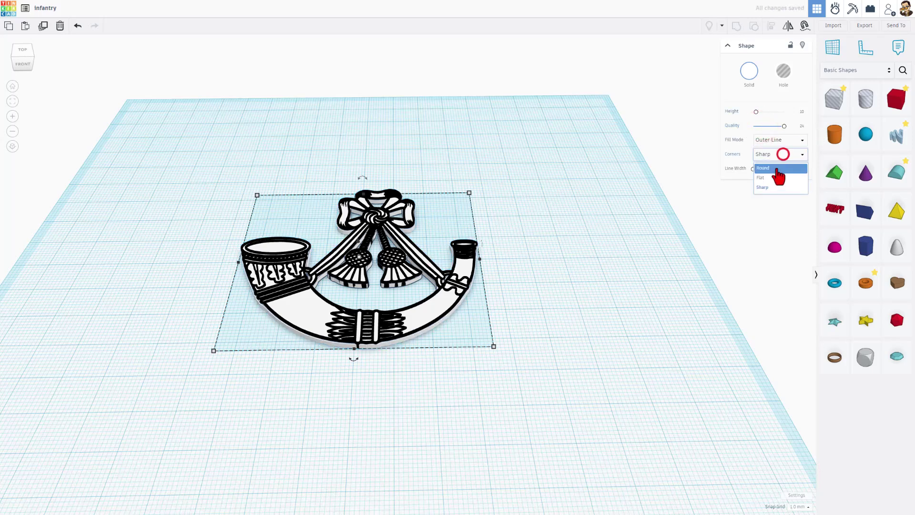
left_click(772, 167)
Set the outline shape's line width to 0.5 and inspect the border around the whole horn emblem.
right_click_drag(478, 349, 387, 352)
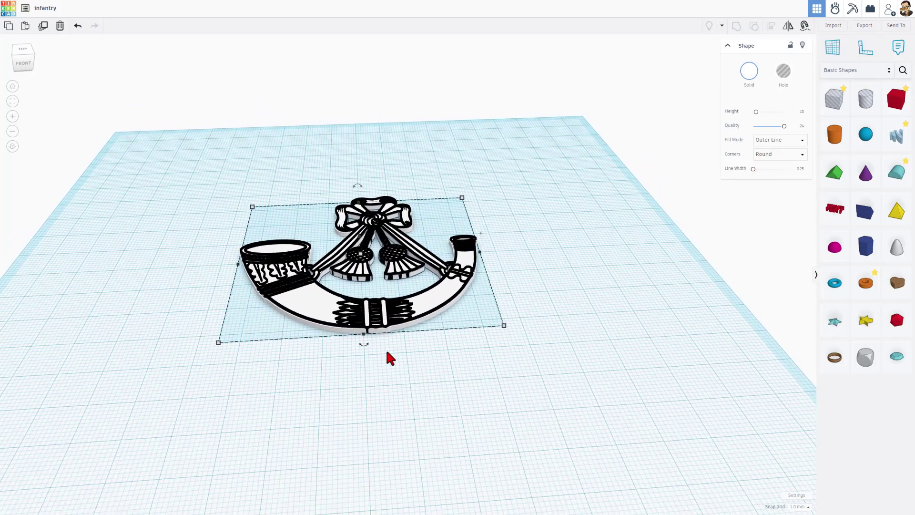
left_click(373, 331)
left_click(799, 169)
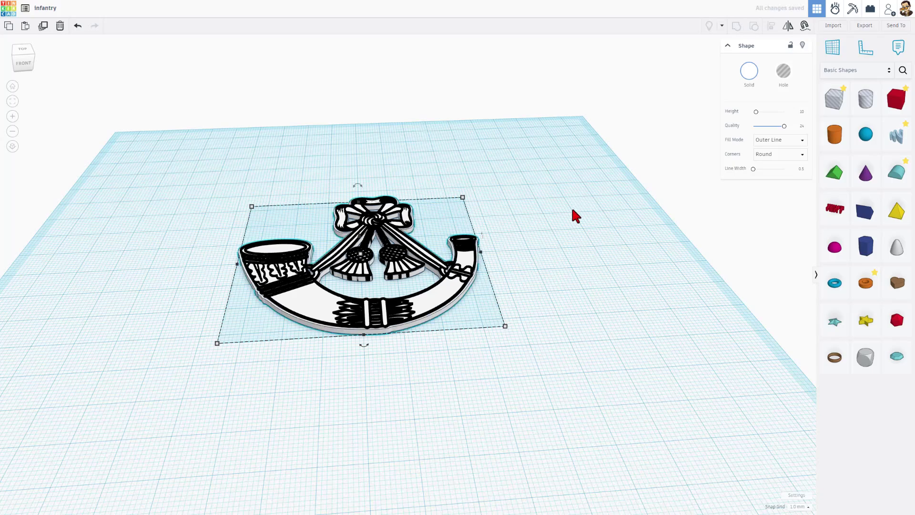
right_click_drag(573, 211, 540, 272)
scroll(544, 278, "up", 5)
right_click_drag(433, 388, 381, 243)
scroll(339, 268, "down", 2)
left_click(373, 285)
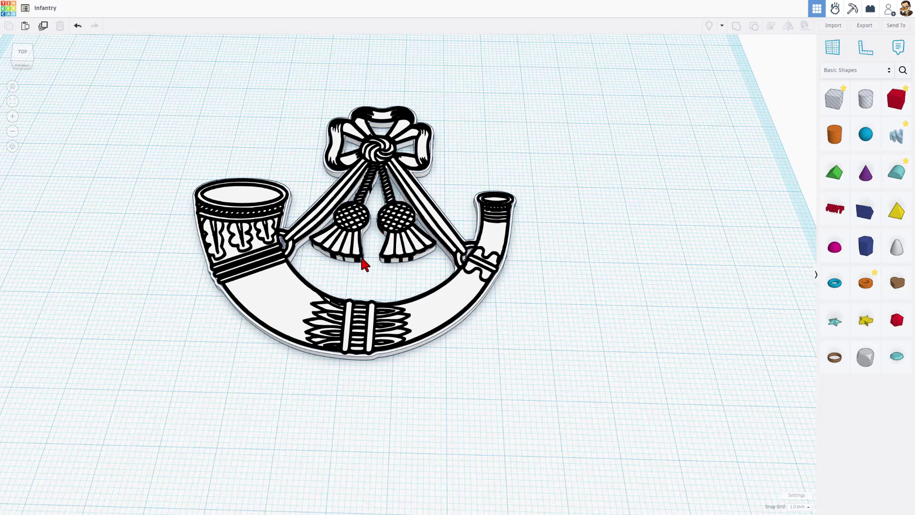
Place a temporary workplane on the top face of the white silhouette layer.
right_click_drag(365, 264, 496, 304)
left_click(349, 273)
left_click(450, 413)
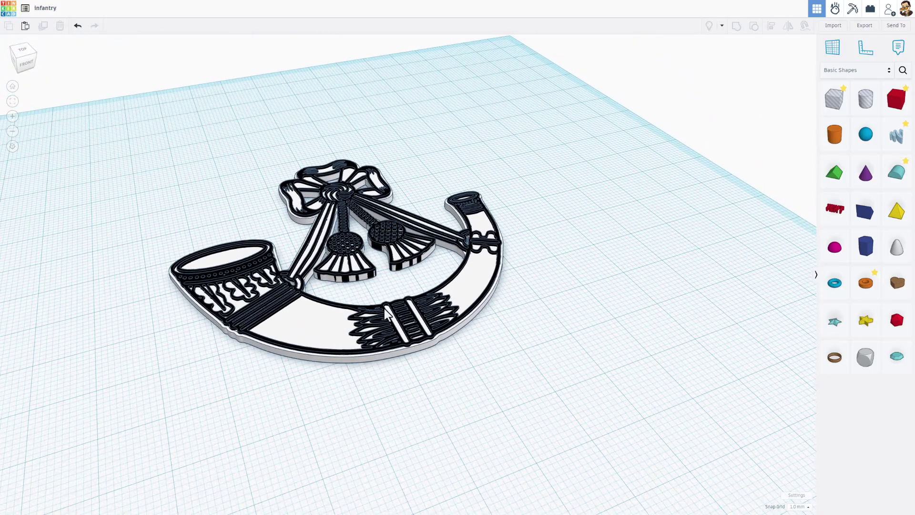
key("w")
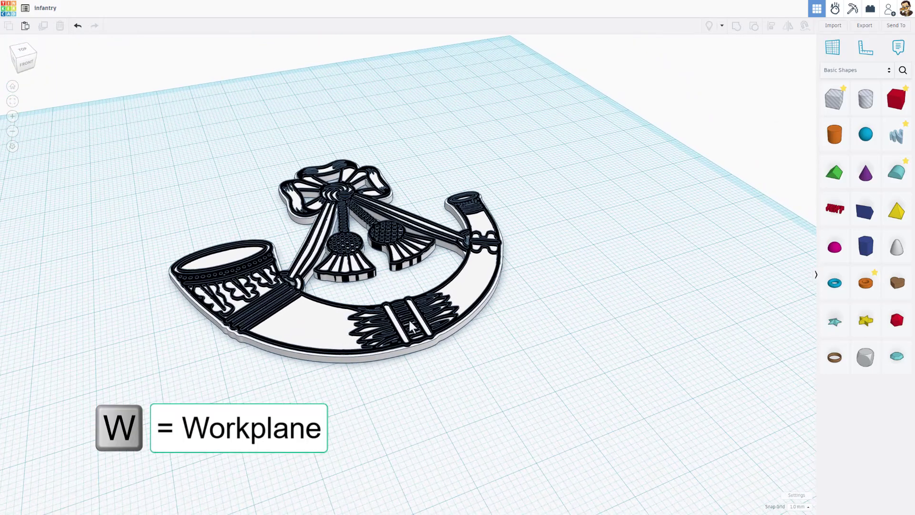
left_click(465, 288)
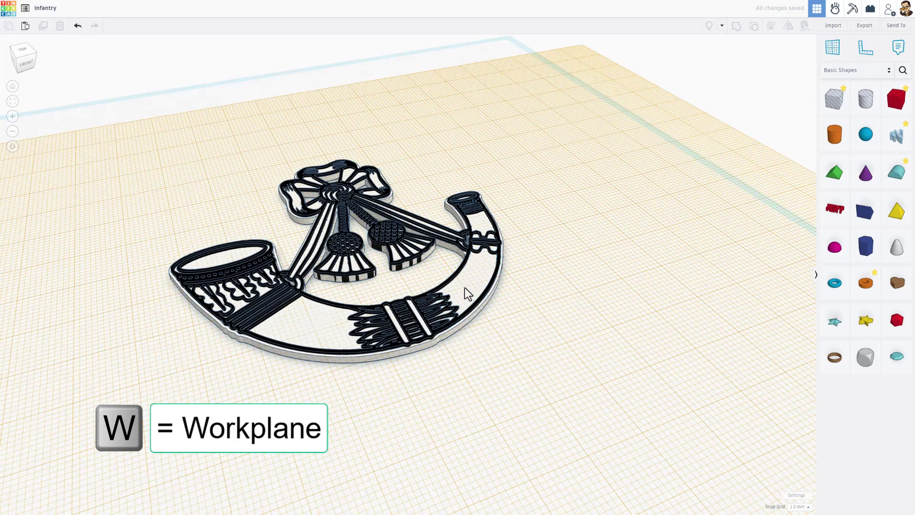
Drop the black detail layer onto the temporary workplane and deselect it.
left_click(429, 311)
key("d")
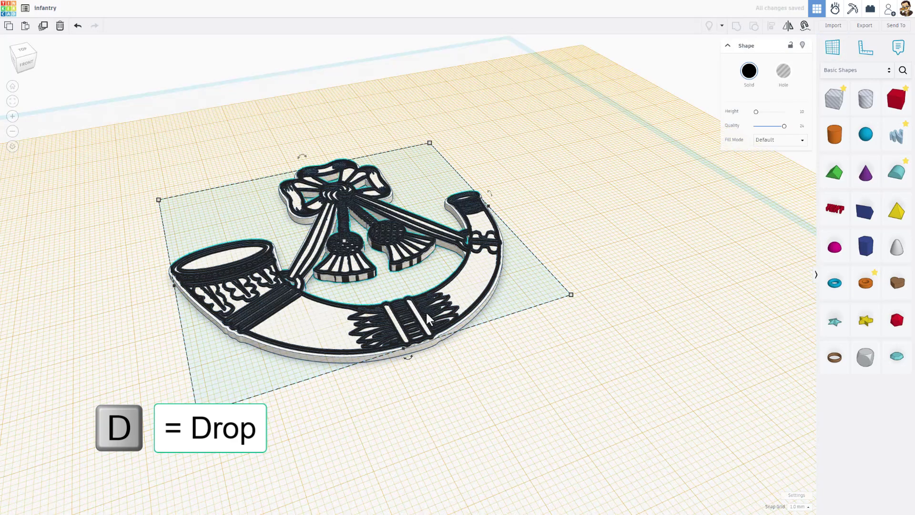
left_click(453, 364)
Set the black detail layer's overall height to 0.5 mm.
right_click_drag(453, 365, 484, 336)
mouse_move(413, 275)
right_mouse_down()
mouse_move(471, 307)
mouse_move(466, 322)
mouse_move(403, 264)
right_mouse_up()
left_click(348, 236)
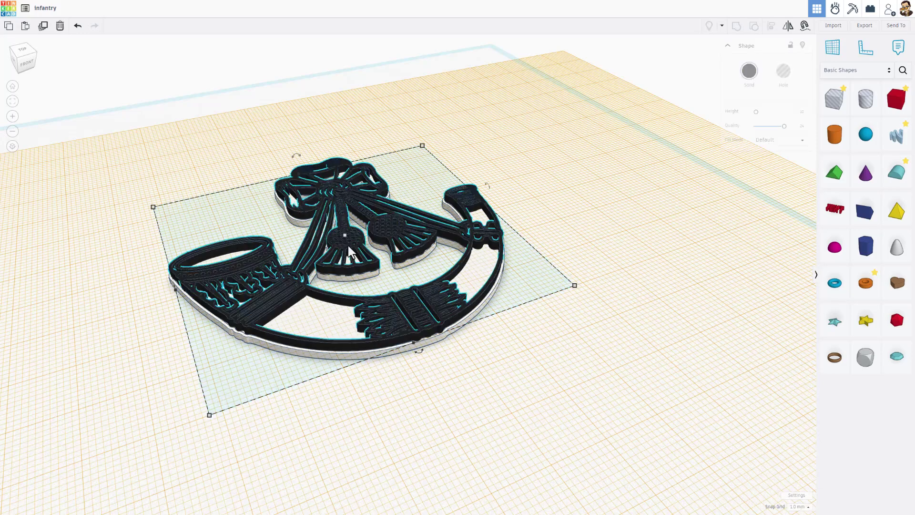
Reset the workplane to the original base grid.
key("w")
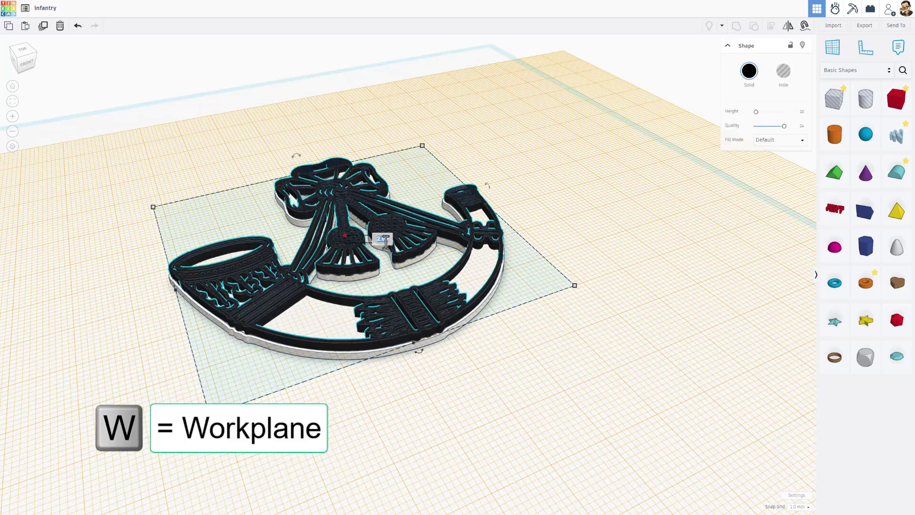
left_click(470, 280)
right_click_drag(656, 331, 458, 179)
Export only the black detail layer as an STL file named infantrytop.stl in Downloads.
left_click(380, 143)
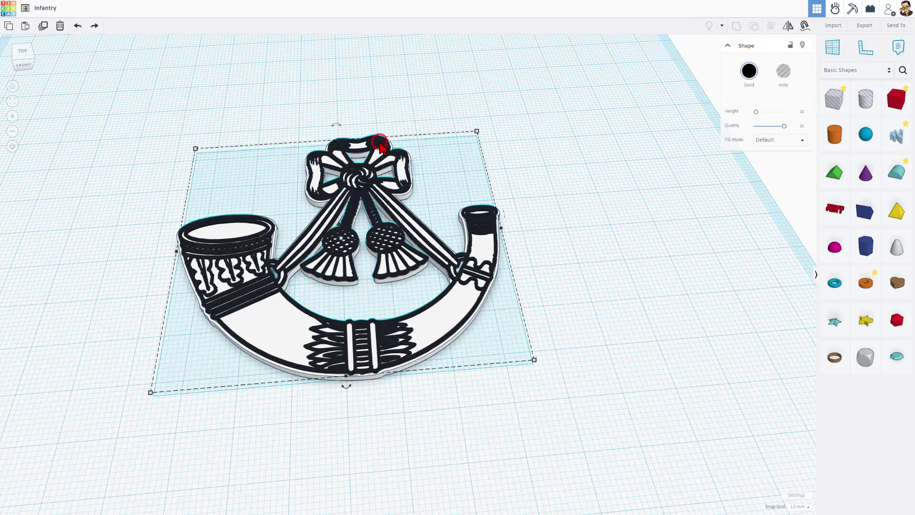
left_click(865, 27)
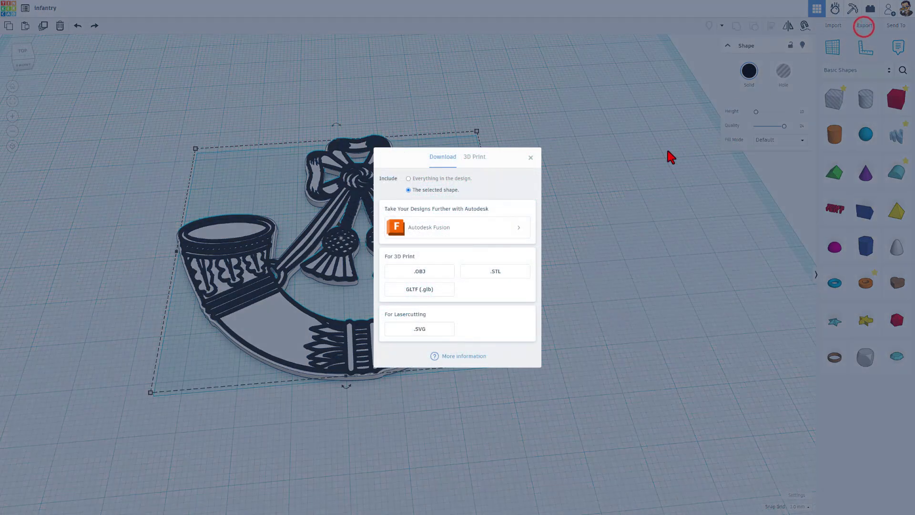
left_click(499, 273)
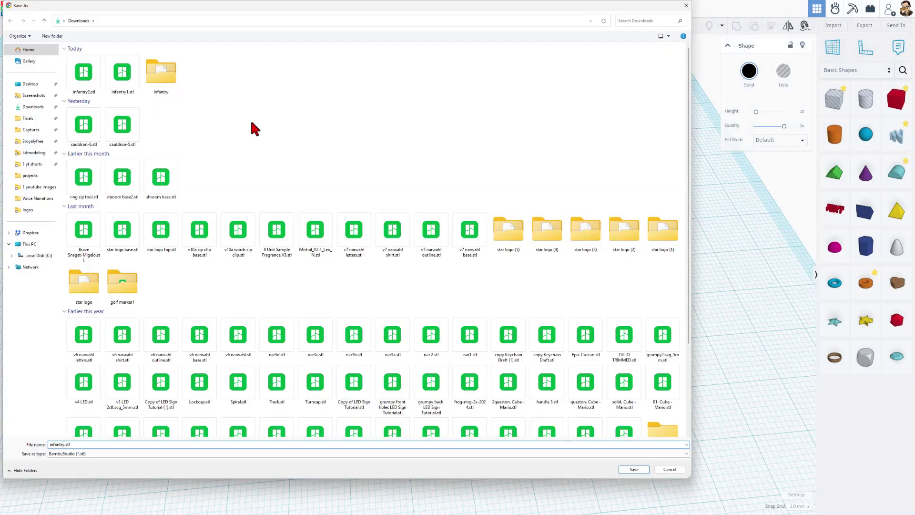
key("Return")
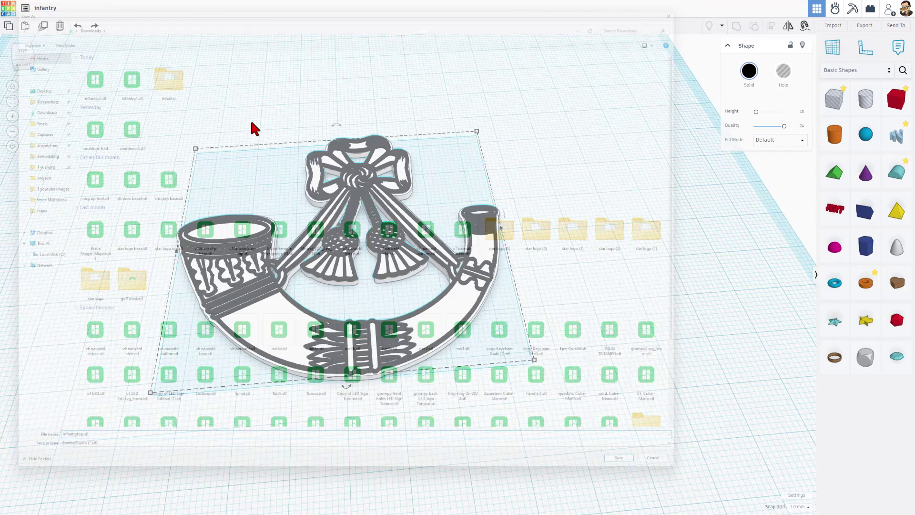
key("Escape")
Hide the black detail layer and select the two remaining white shapes together.
left_click(495, 224)
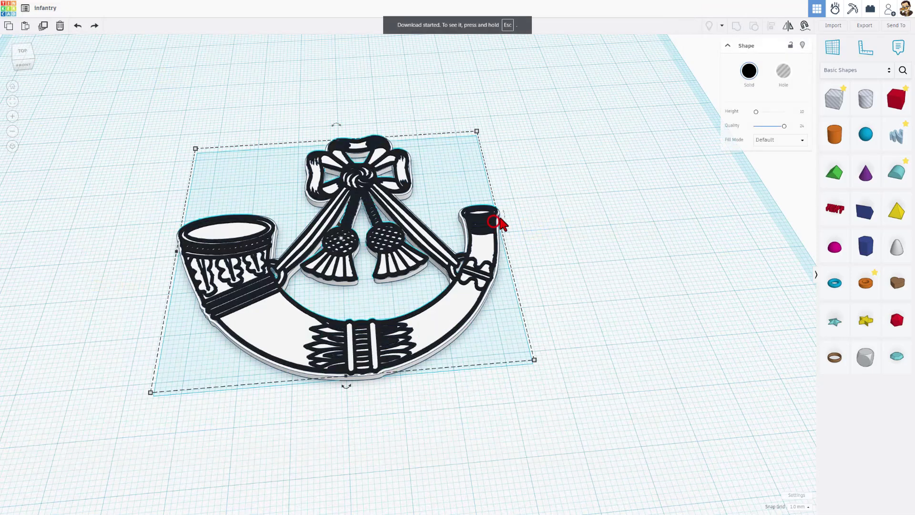
left_click(804, 46)
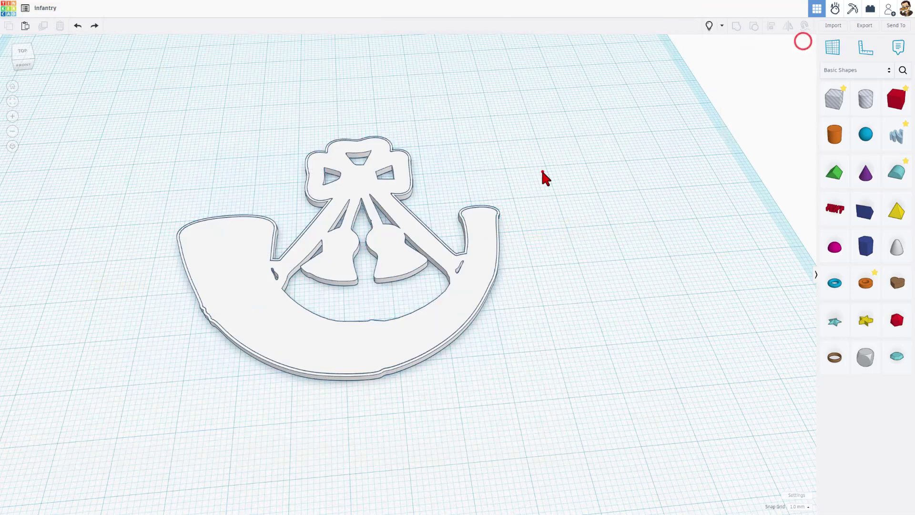
left_click_drag(509, 145, 323, 271)
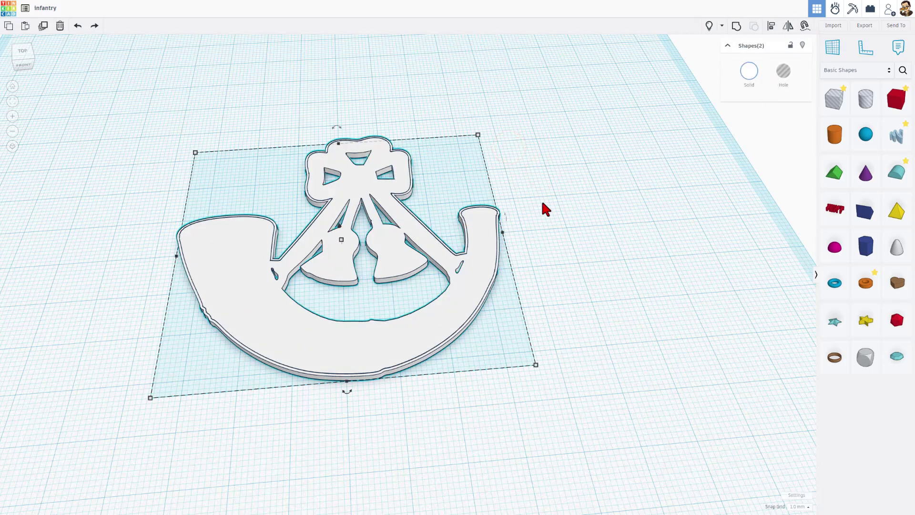
Export the two selected white shapes as an STL file named infantry base.stl in Downloads.
left_click(864, 26)
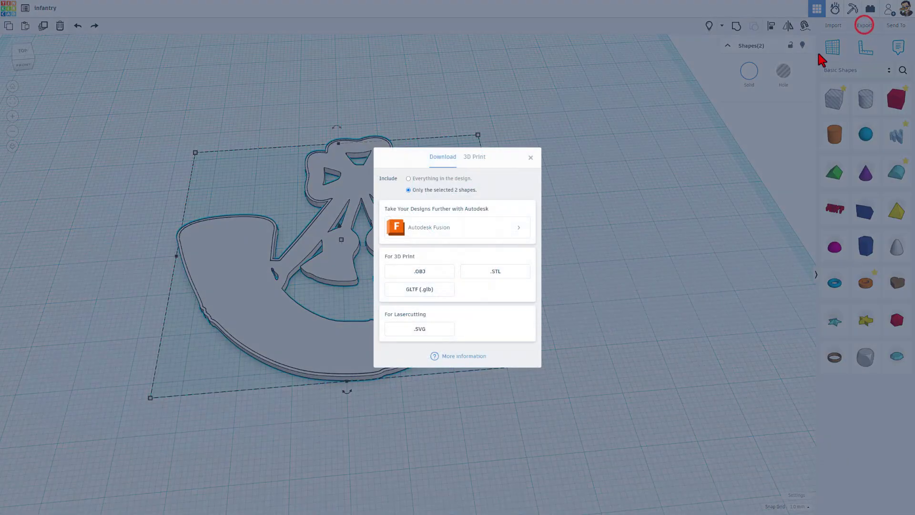
left_click(500, 272)
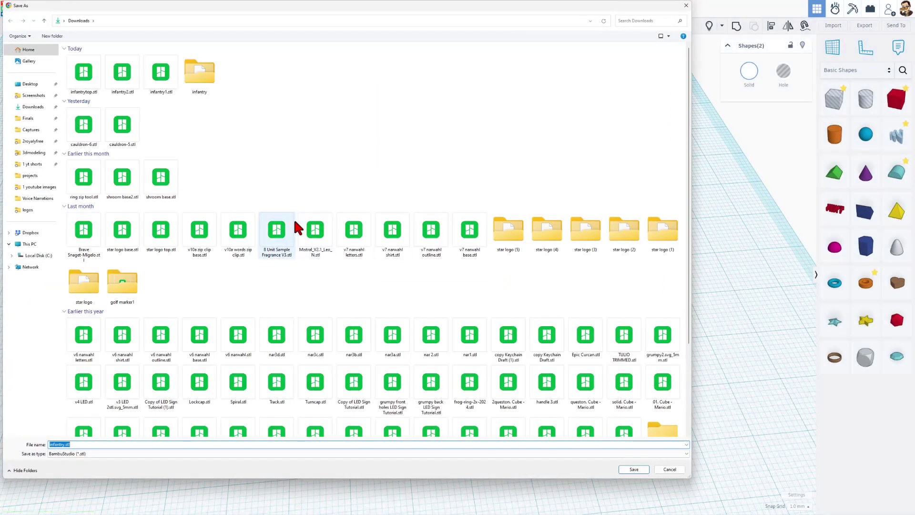
left_click(64, 445)
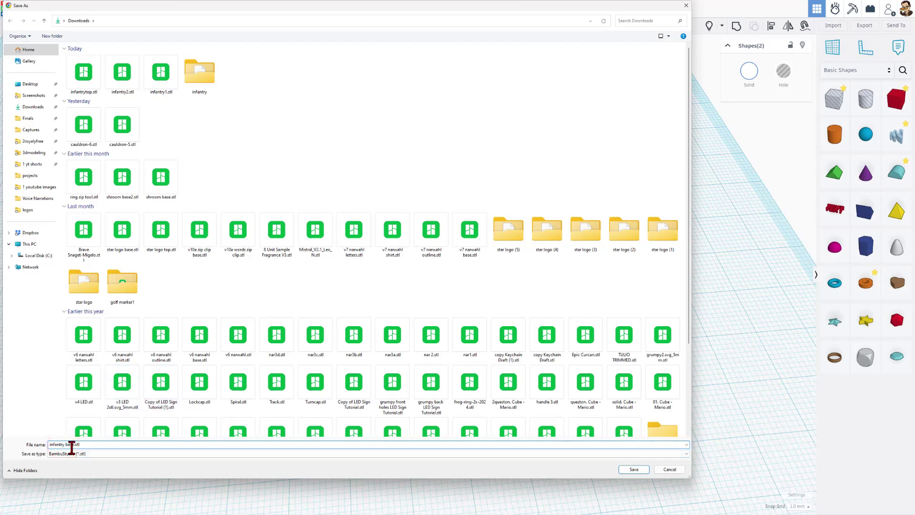
type("base")
key("Return")
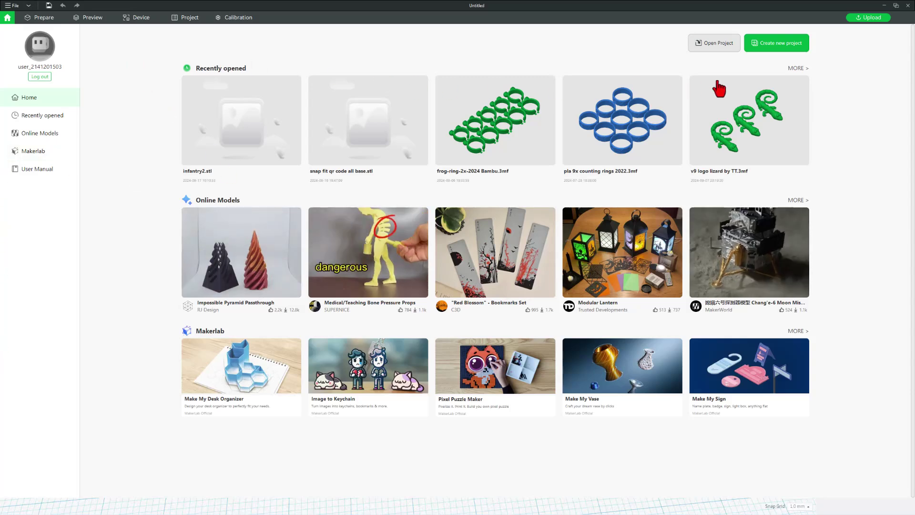
Switch to Bambu Studio, start a new project and import infantry base.stl and infantrytop.stl as a single object with multiple parts.
left_click(771, 42)
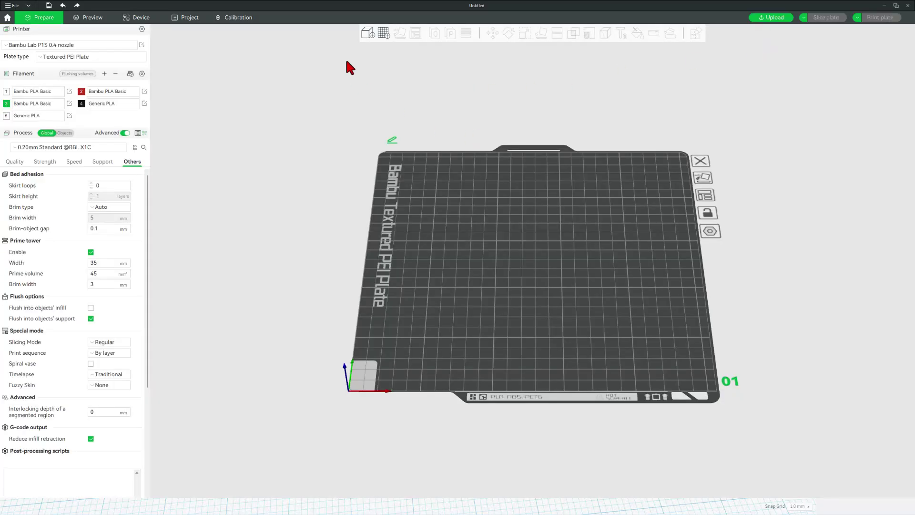
left_click(364, 35)
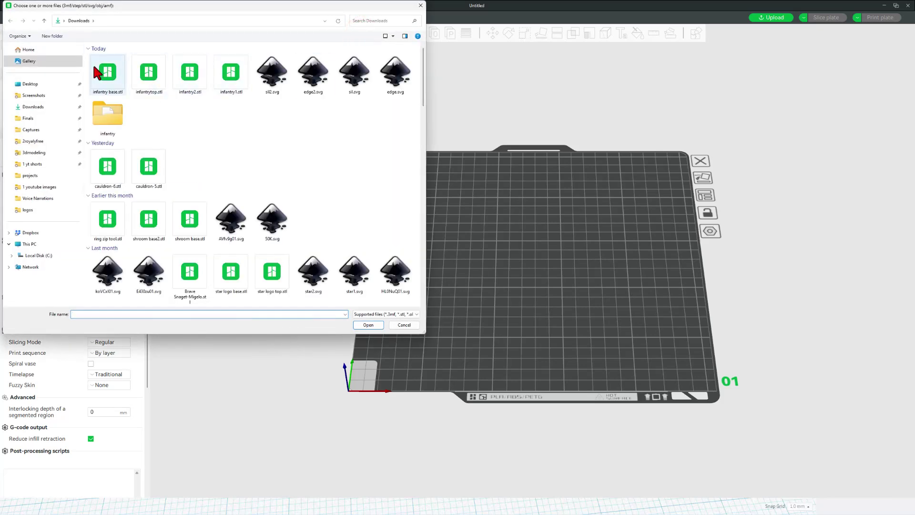
left_click_drag(87, 65, 147, 73)
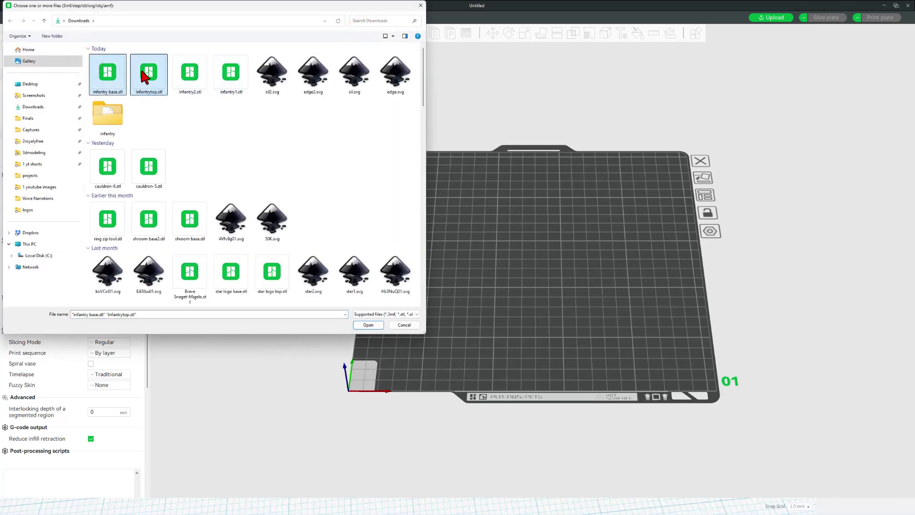
left_click(369, 325)
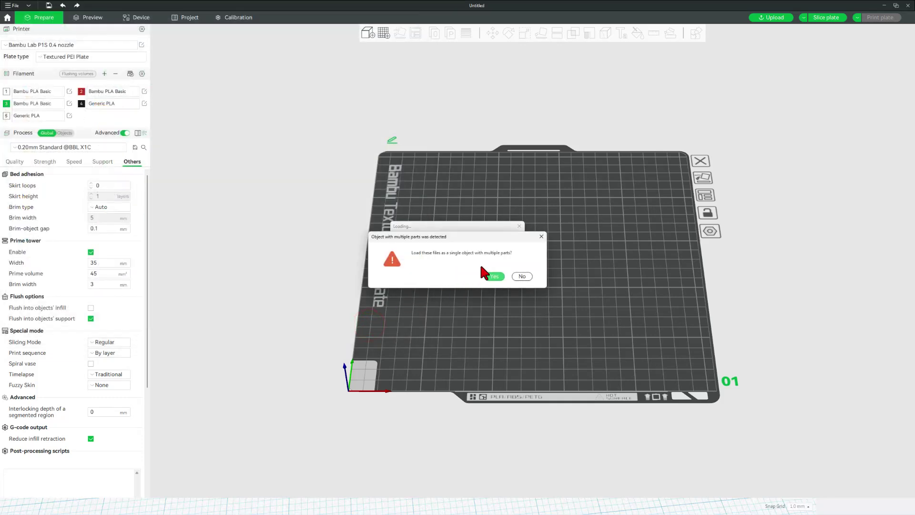
left_click(495, 277)
left_click(480, 329)
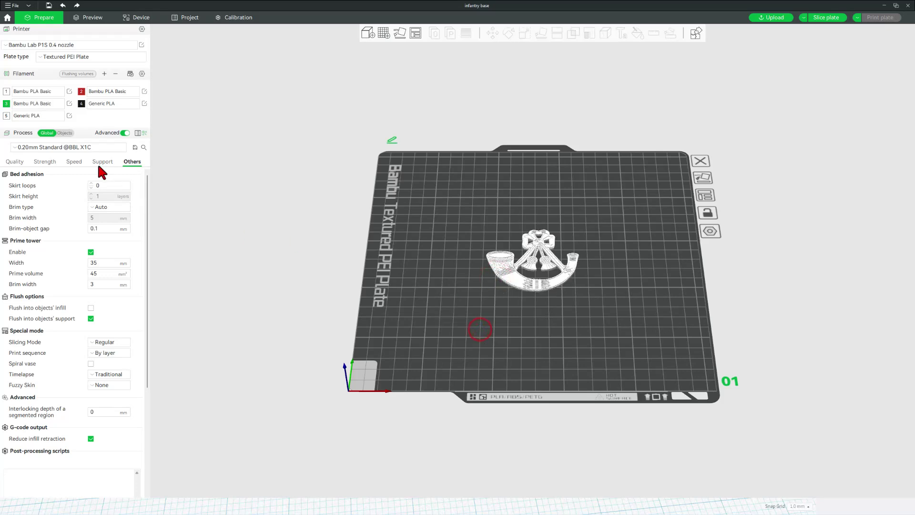
List the plate's objects and assign black filament 4 to the infantrytop.stl part.
left_click(63, 133)
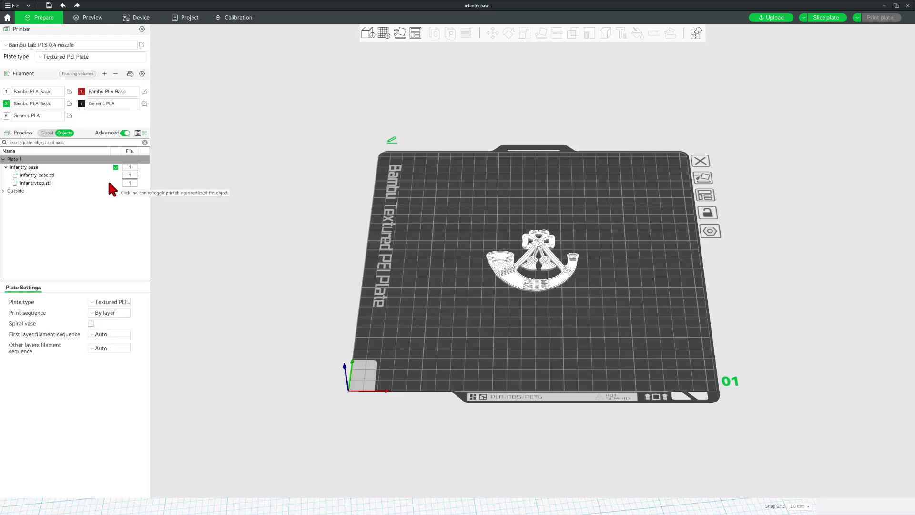
left_click(135, 182)
left_click(135, 183)
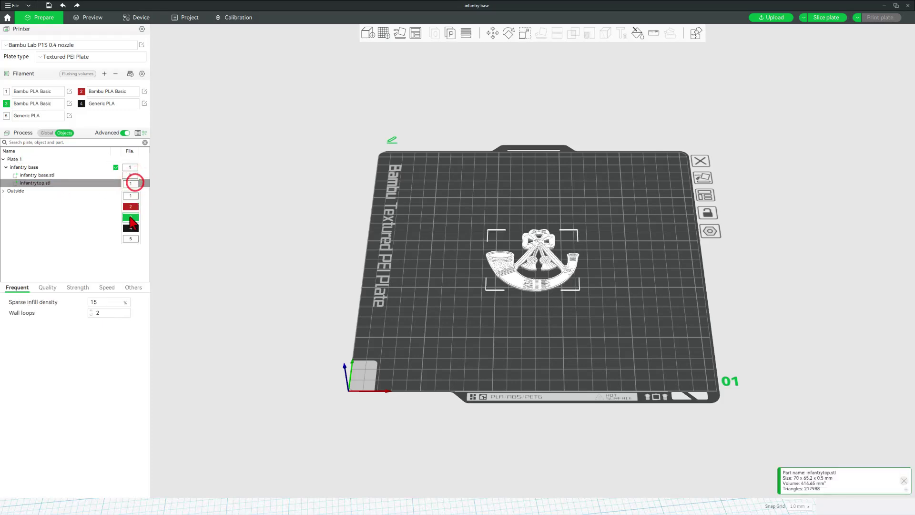
left_click(129, 229)
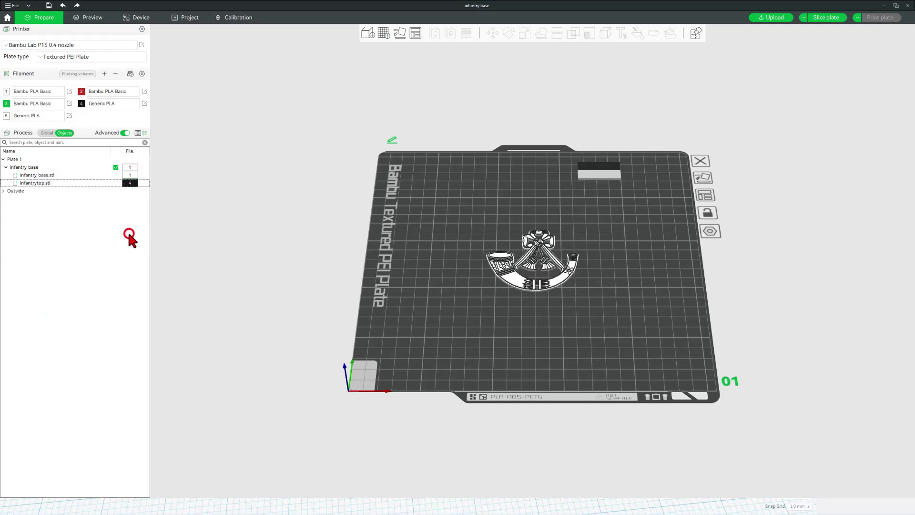
Turn off the prime tower in the global process settings for the infantry base plate.
left_click_drag(449, 286, 581, 181)
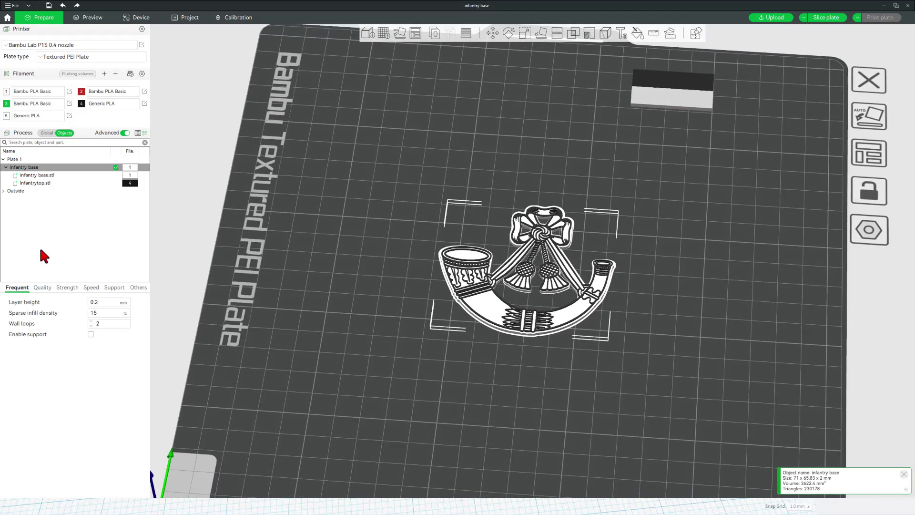
left_click(47, 133)
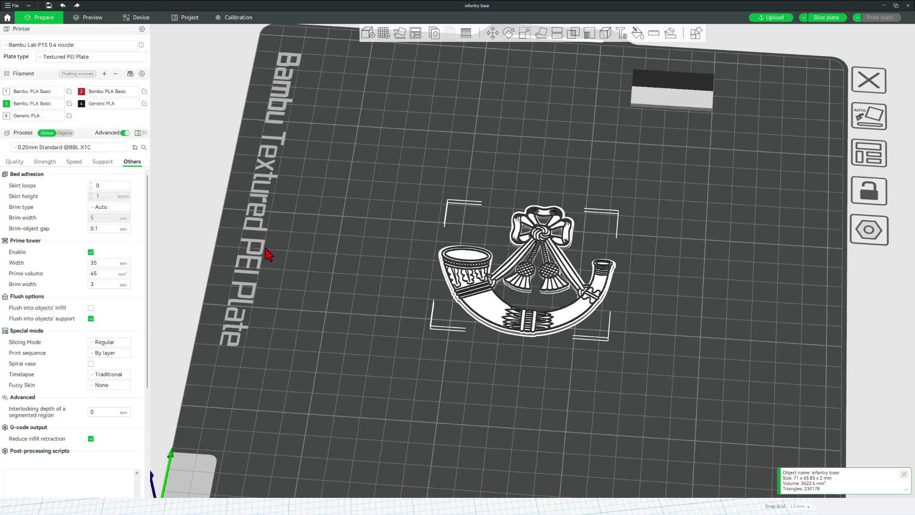
left_click(91, 252)
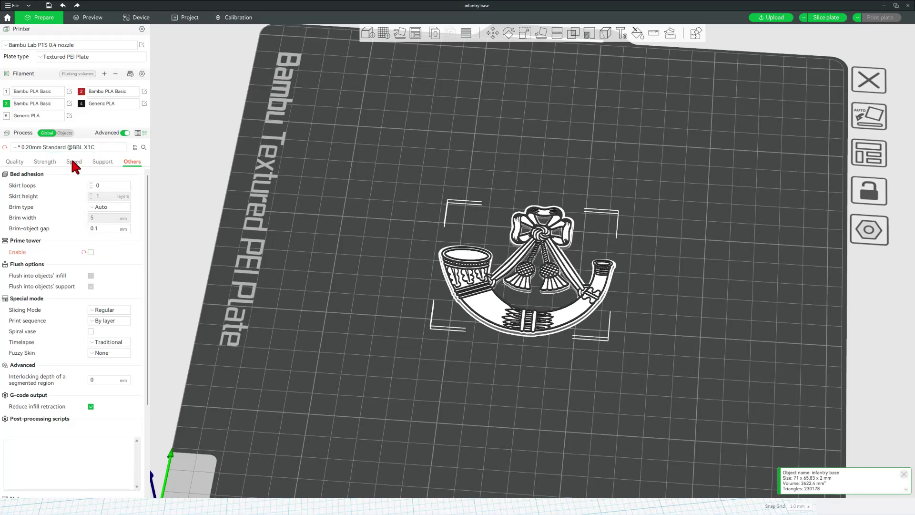
Slice the plate and send the infantry base print job to the printer.
left_click(823, 18)
left_click(876, 19)
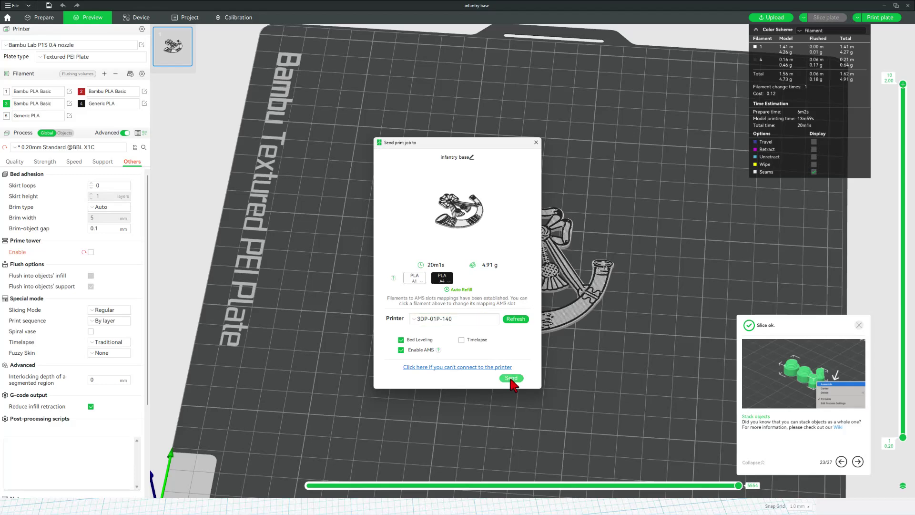
left_click(511, 378)
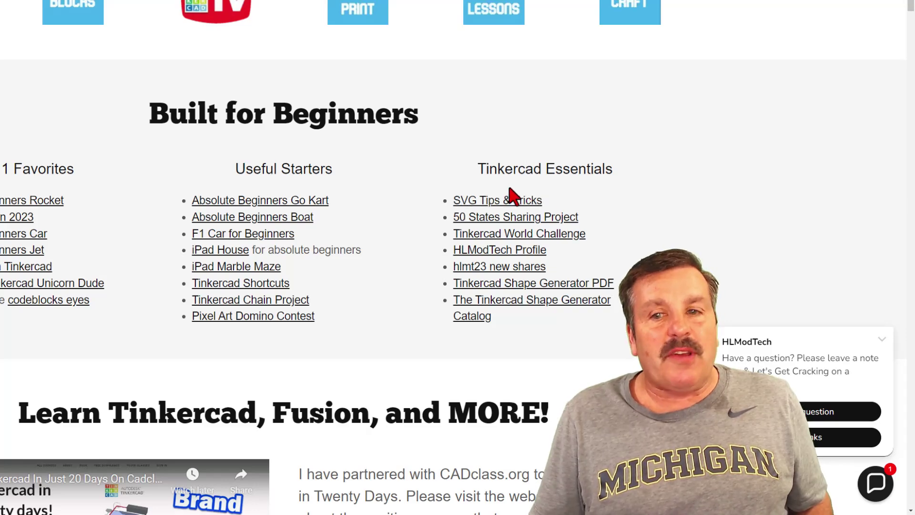
Open SVG Tips & Tricks on the HLModTech website and look through its Tinkercad key chain and light box tutorials.
left_click(491, 206)
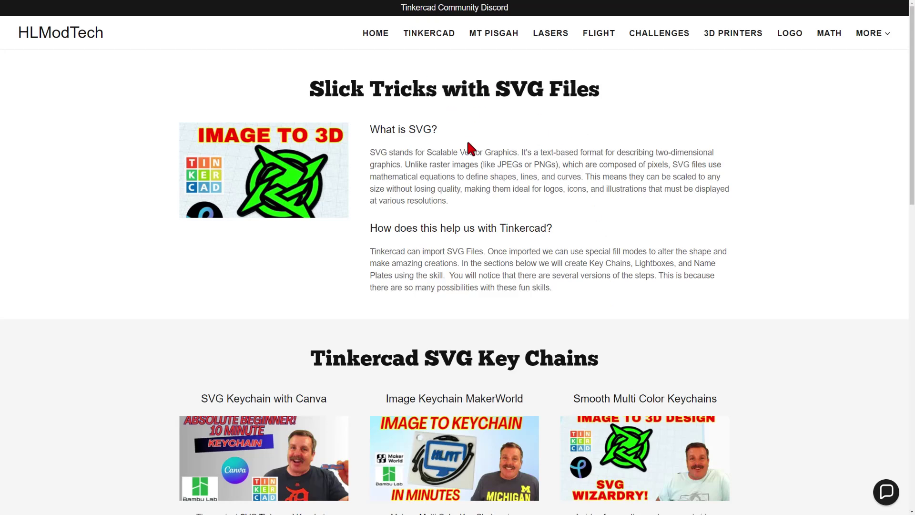
scroll(655, 143, "down", 4)
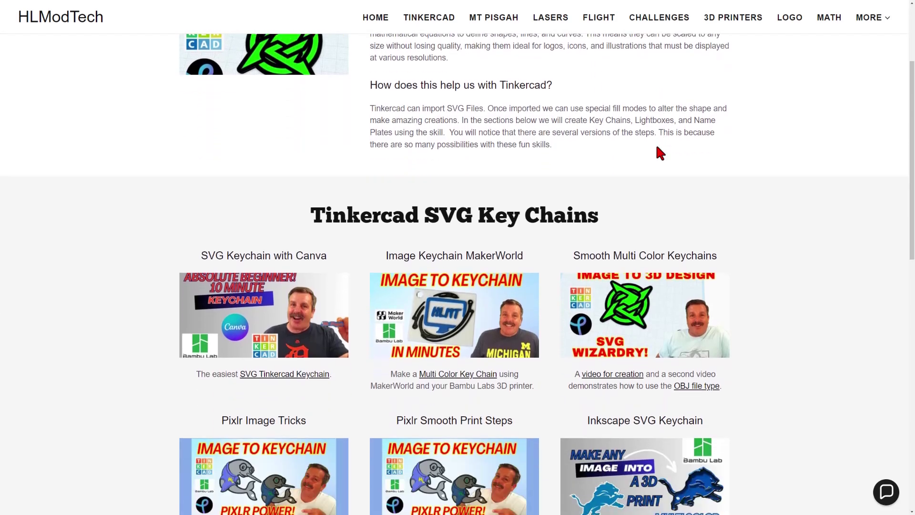
scroll(367, 206, "down", 2)
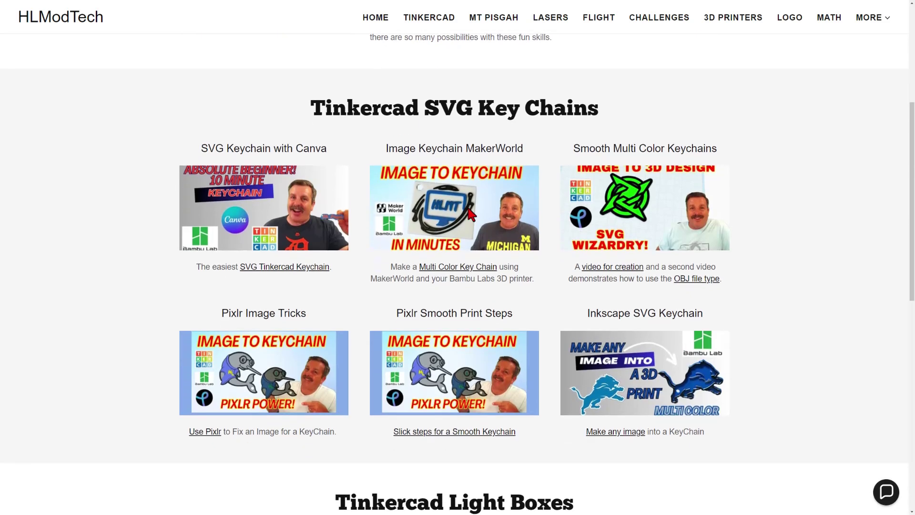
scroll(472, 213, "down", 3)
scroll(470, 208, "down", 2)
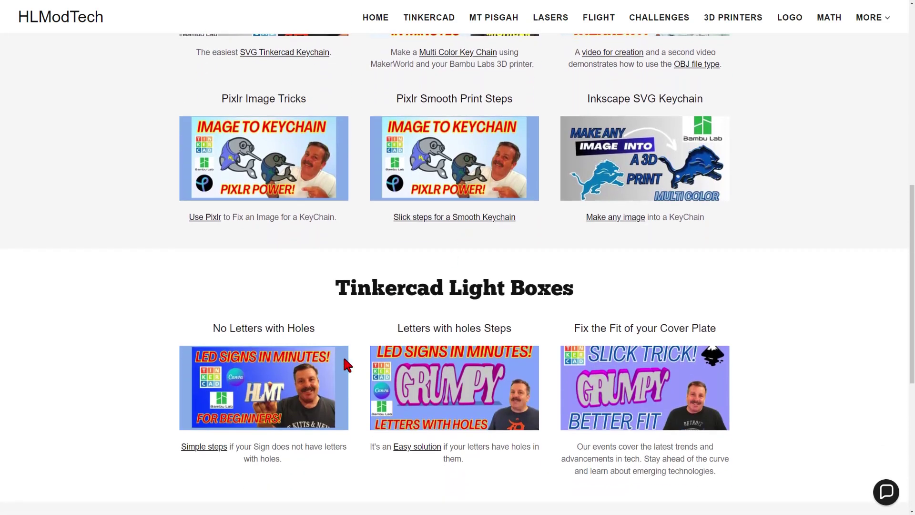